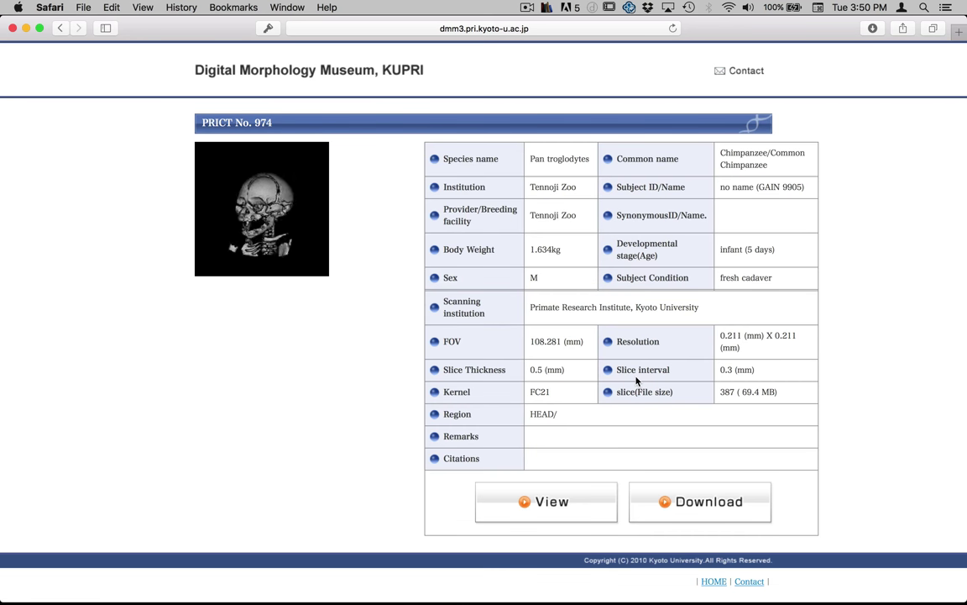
Minimize Safari and show the adult_pan_troglodytes folder in Finder's column view
click(26, 28)
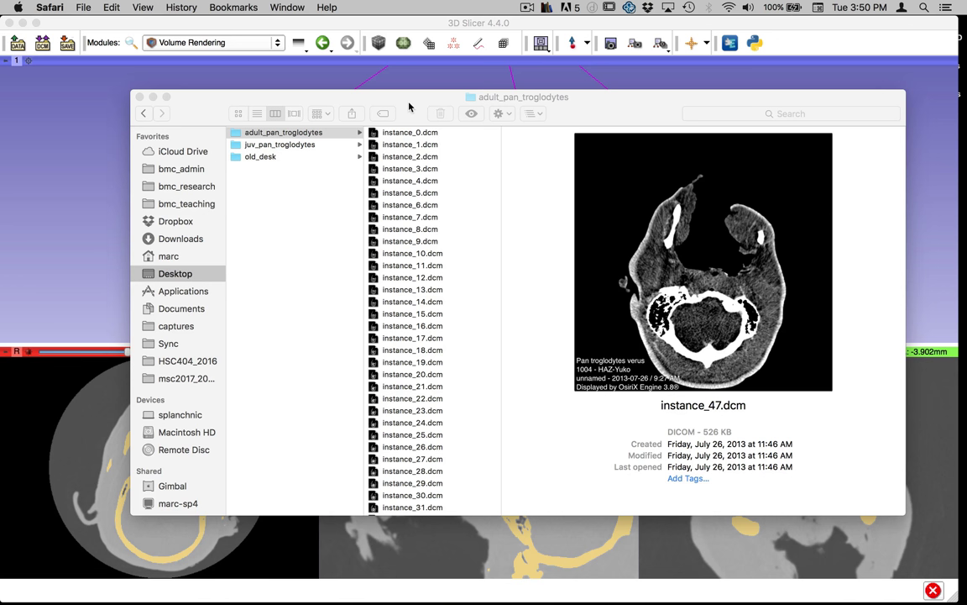
drag(370, 95, 349, 65)
click(257, 110)
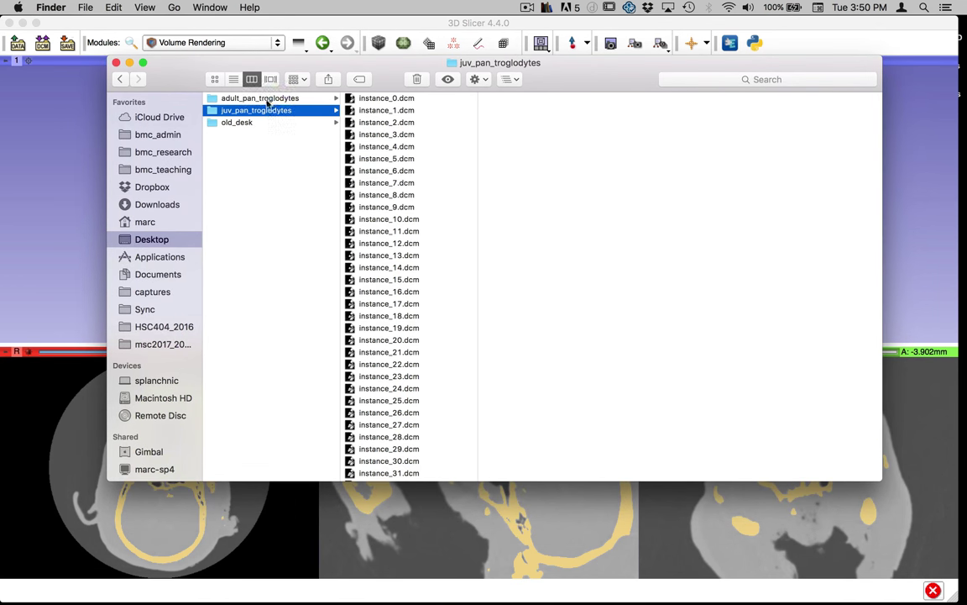
click(267, 99)
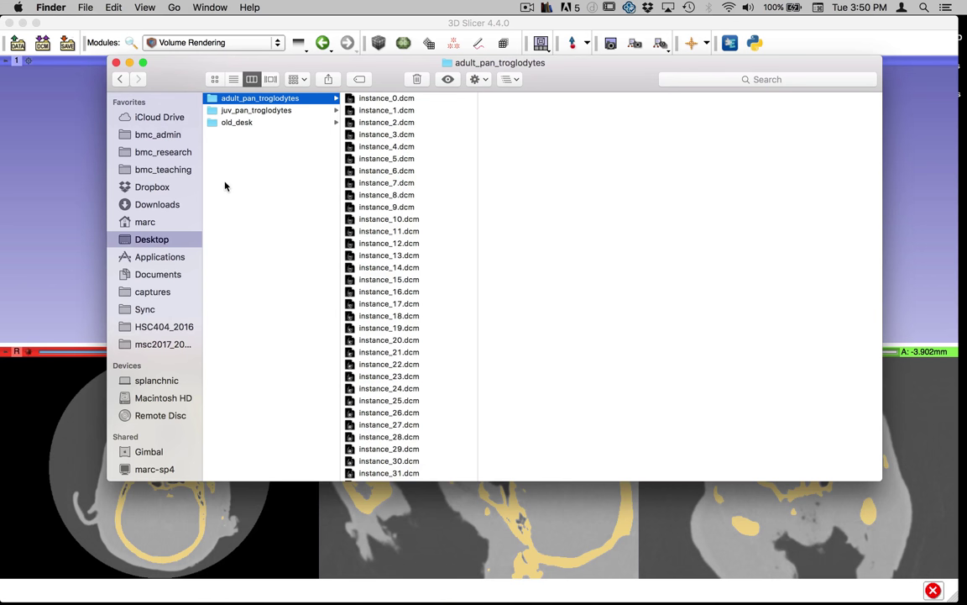
Preview the CT slices instance_20, 26, 11 and 20 again, ending on instance_27.dcm
click(376, 340)
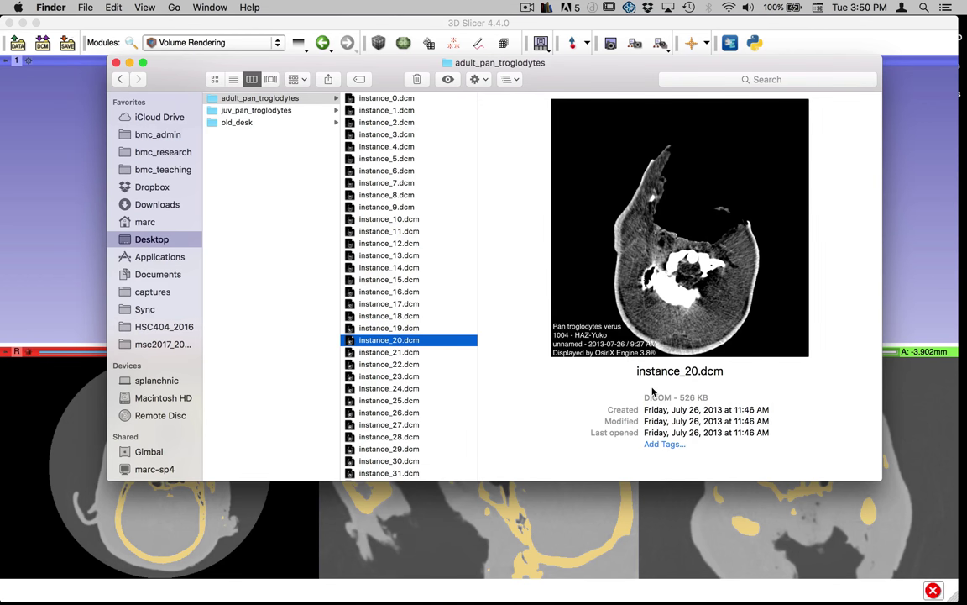
click(387, 412)
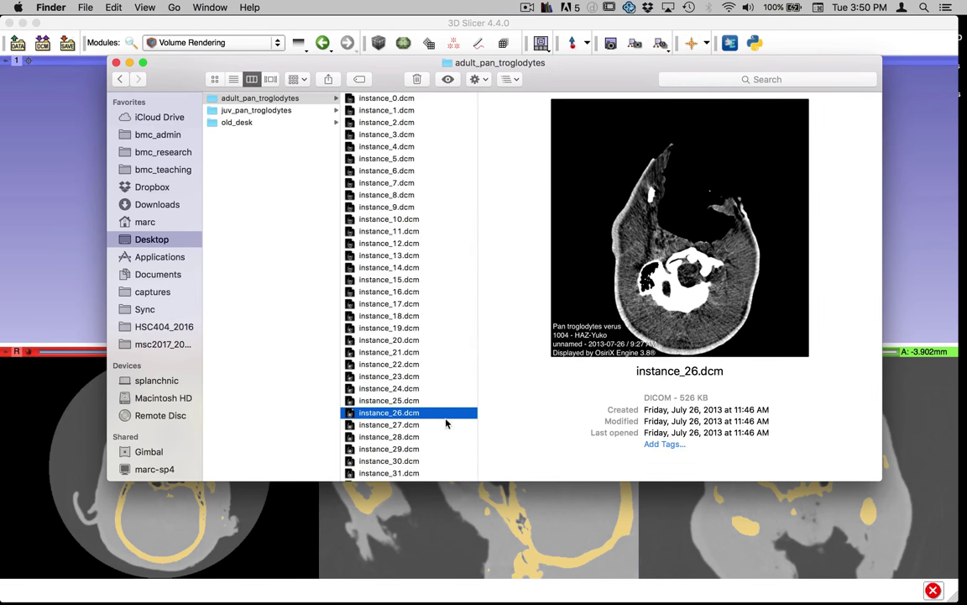
click(378, 233)
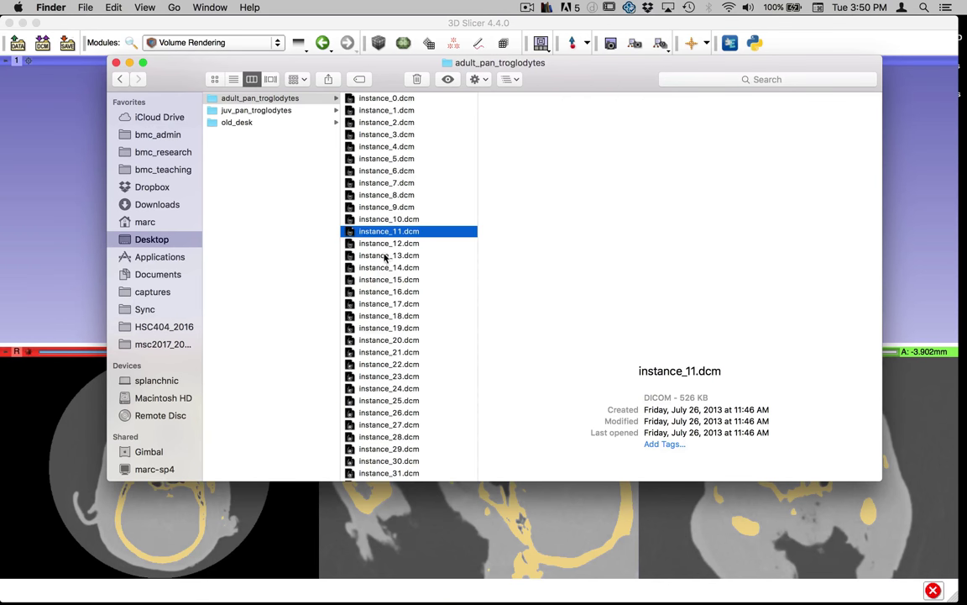
click(401, 340)
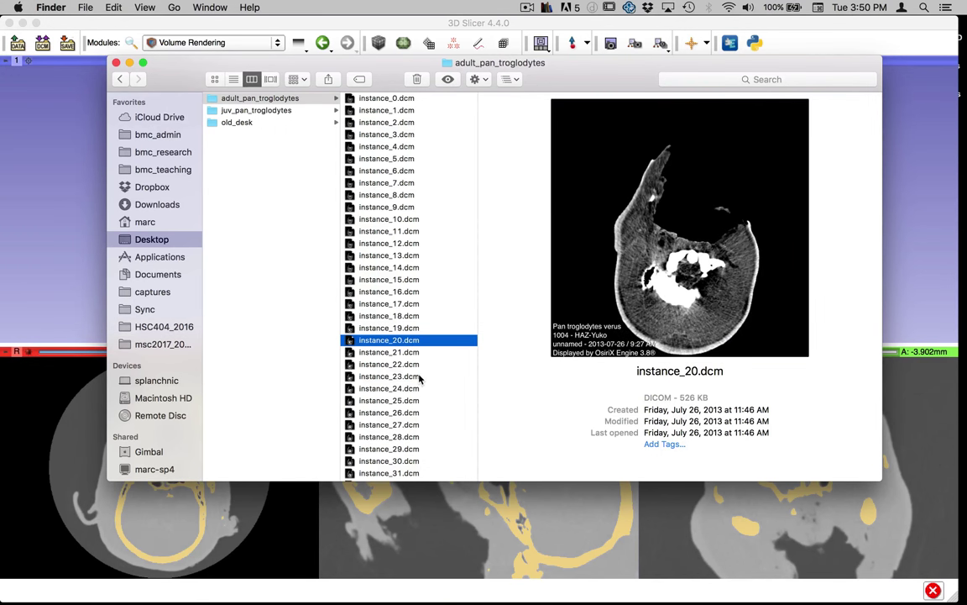
click(385, 425)
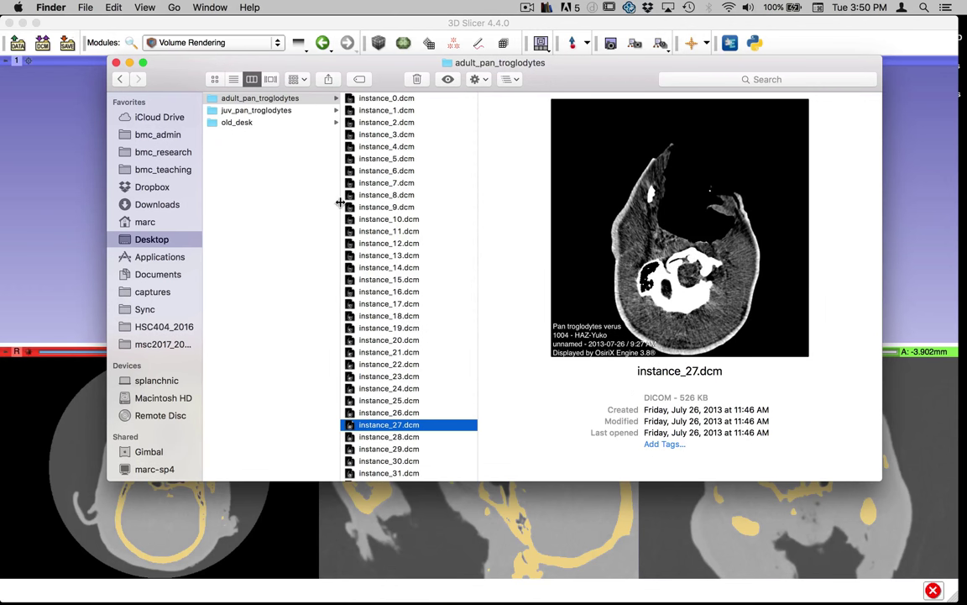
Rotate the volume-rendered chimpanzee head in Slicer's 3D view to see another side
drag(194, 89, 373, 443)
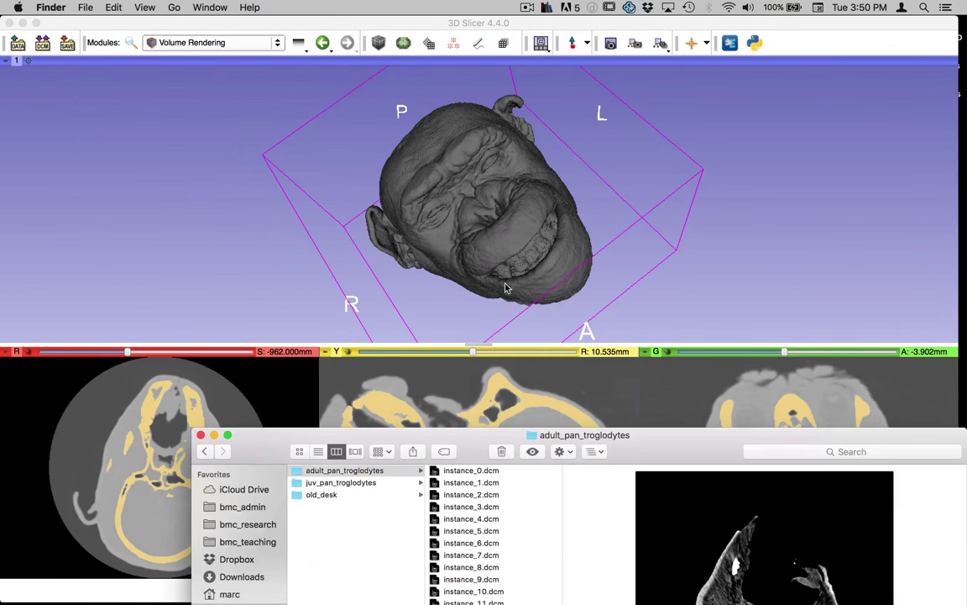
click(613, 255)
mouse_move(613, 254)
mouse_down()
mouse_move(661, 275)
mouse_move(621, 298)
mouse_move(496, 303)
mouse_move(470, 265)
mouse_move(716, 189)
mouse_move(615, 244)
mouse_up()
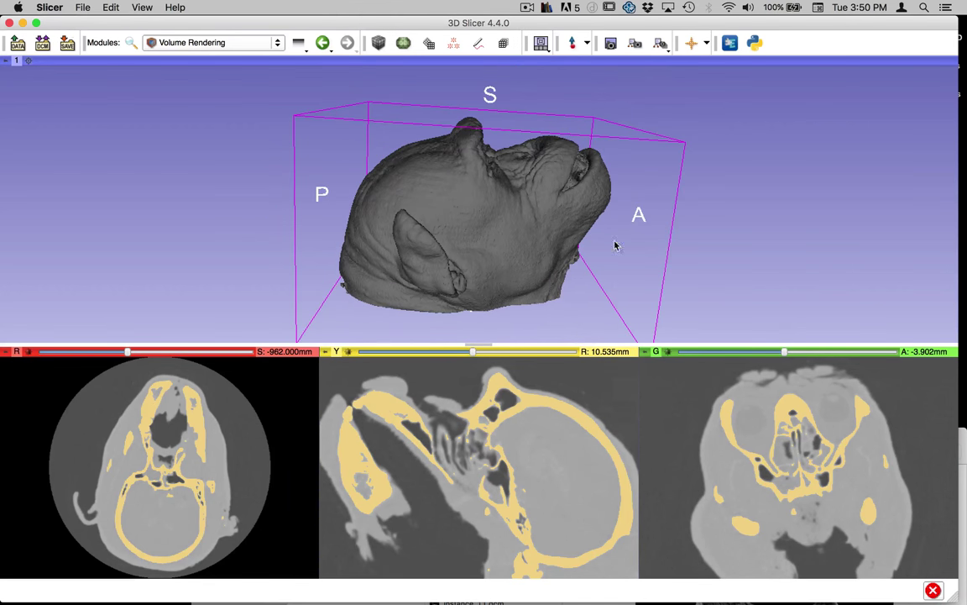
drag(442, 256, 738, 219)
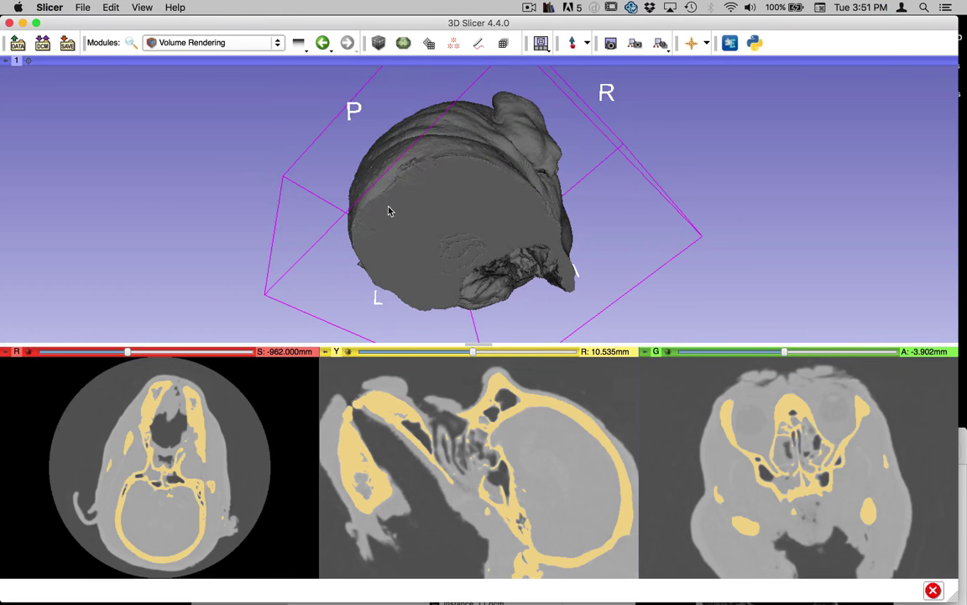
Quit 3D Slicer without saving the modifications
mouse_move(113, 25)
mouse_down()
mouse_move(176, 43)
mouse_move(118, 22)
mouse_up()
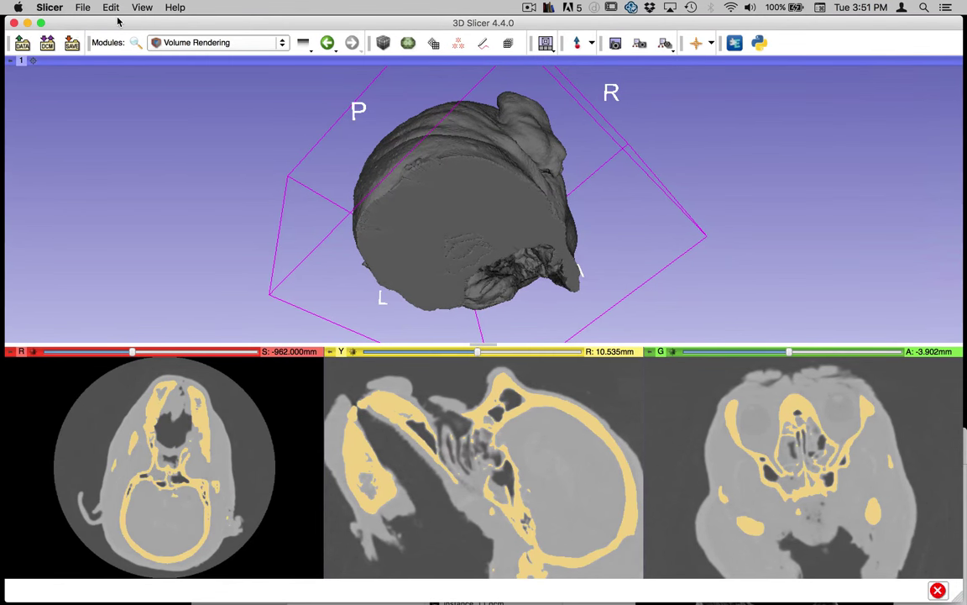
key(super+q)
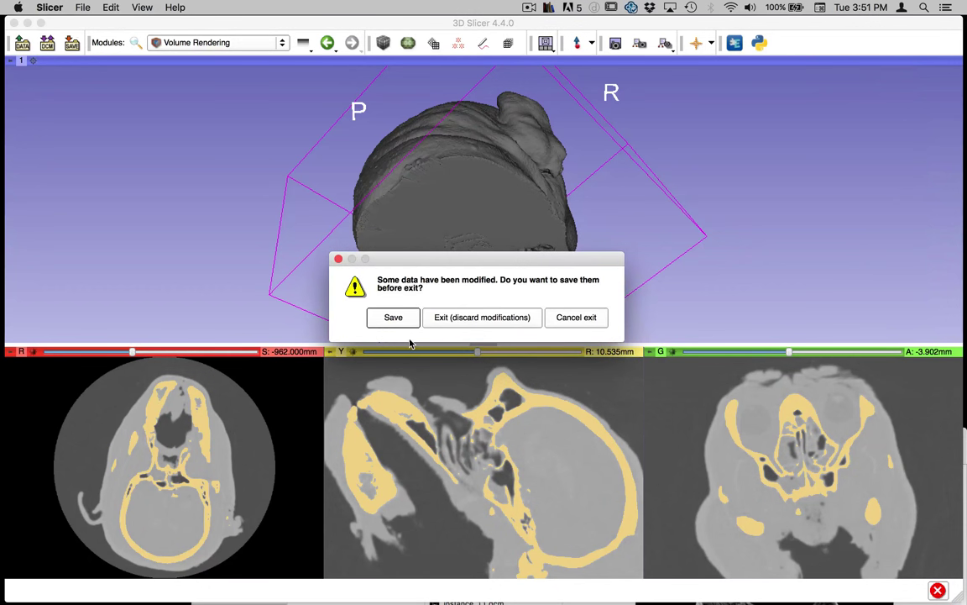
click(437, 318)
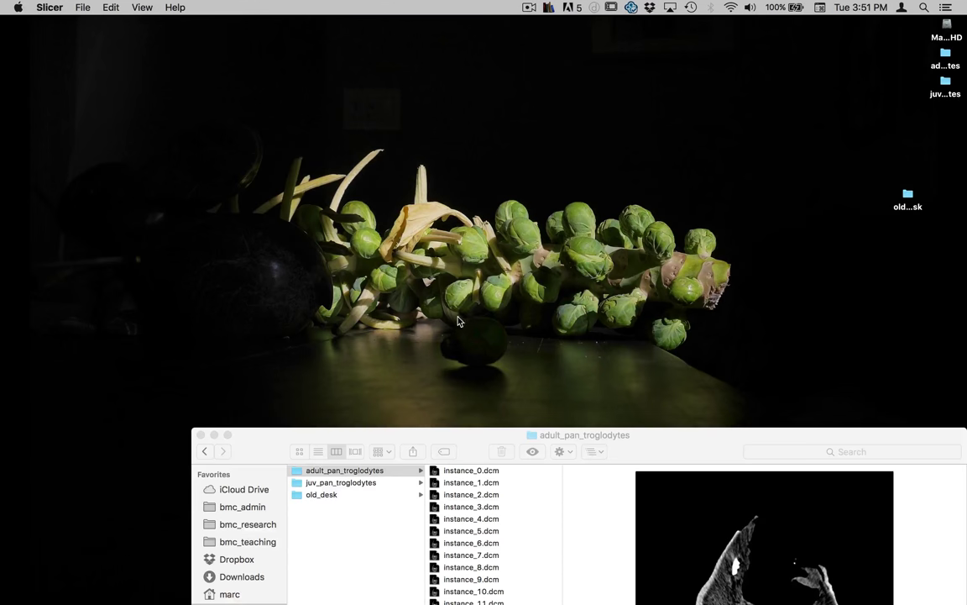
Restore Safari, search Google for '3dslicer' and open the official slicer.org result
drag(693, 437, 550, 114)
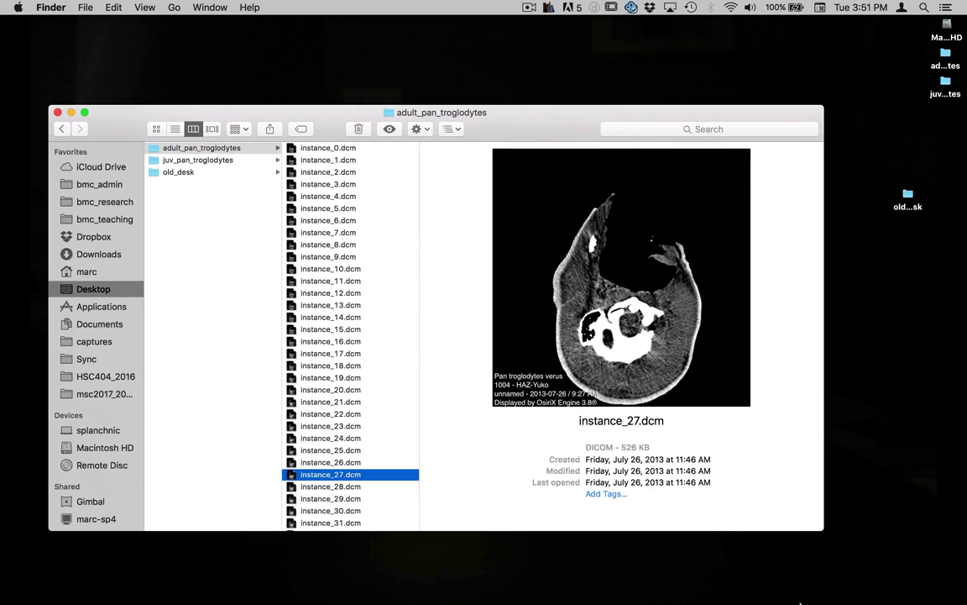
mouse_move(793, 598)
click(912, 593)
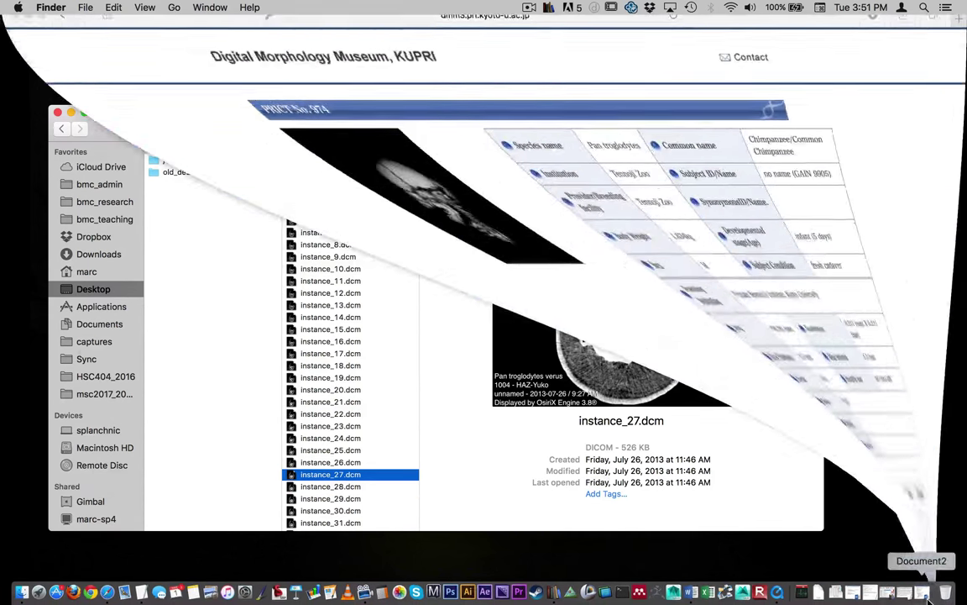
click(369, 29)
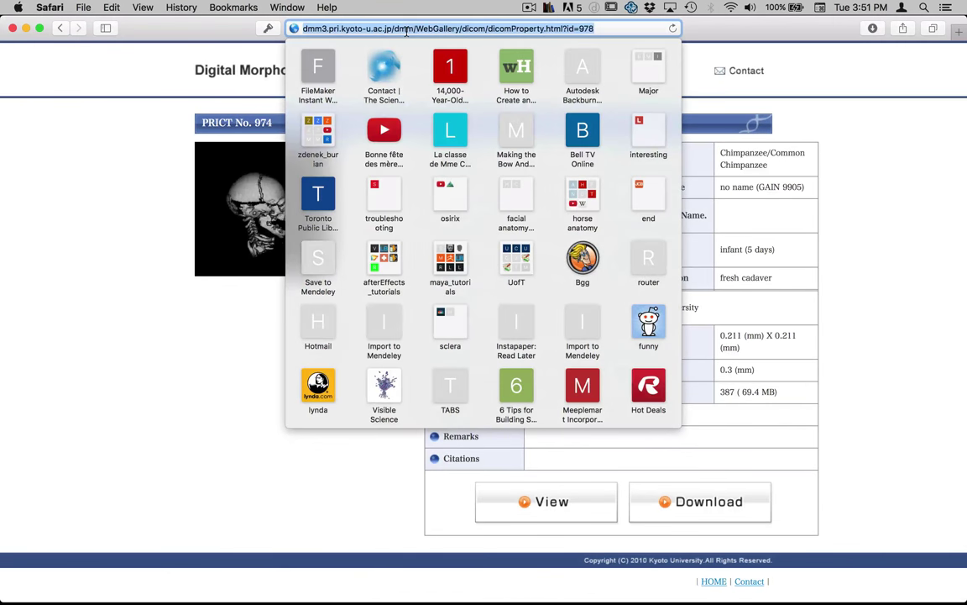
text(3dslicer)
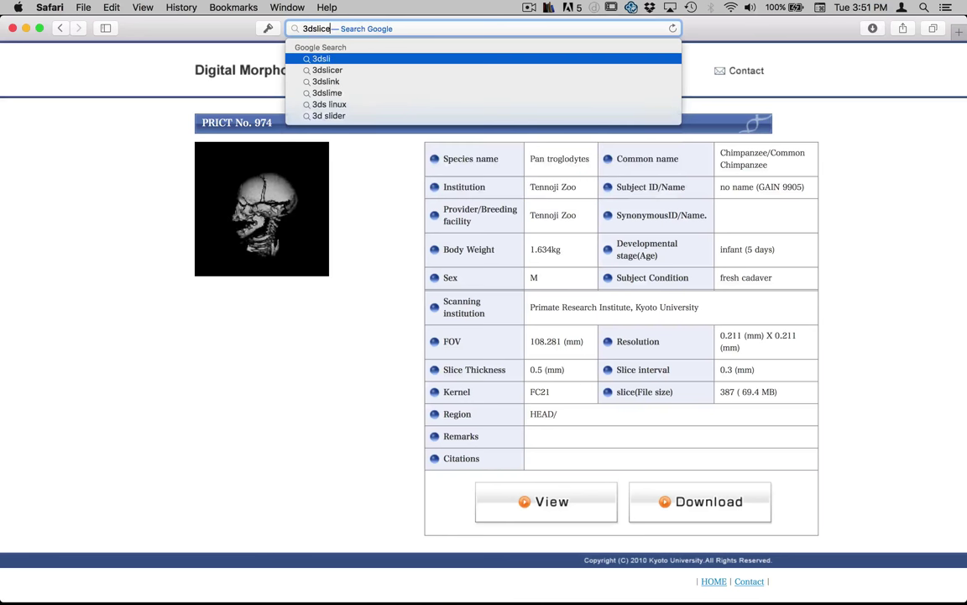
key(Return)
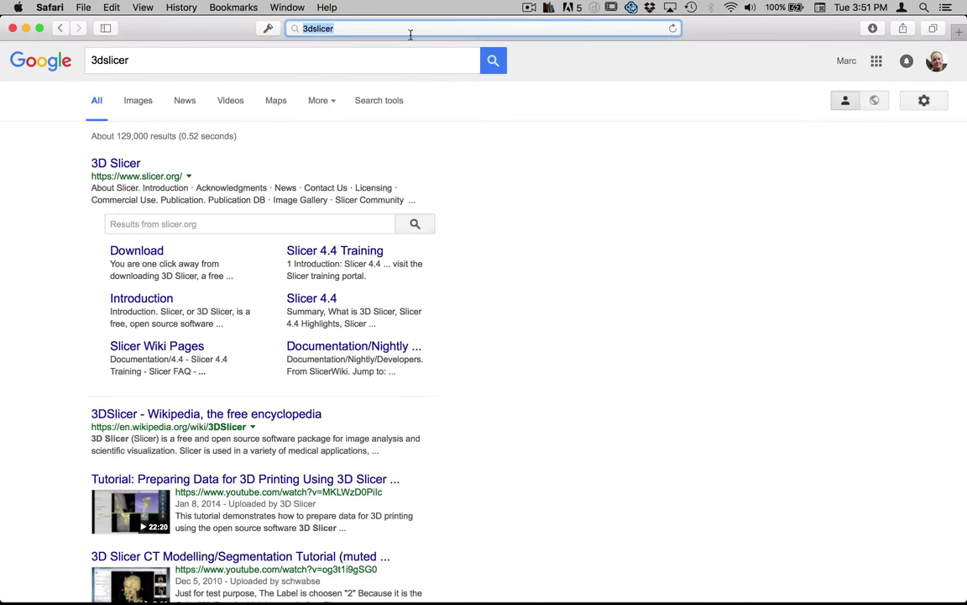
click(113, 163)
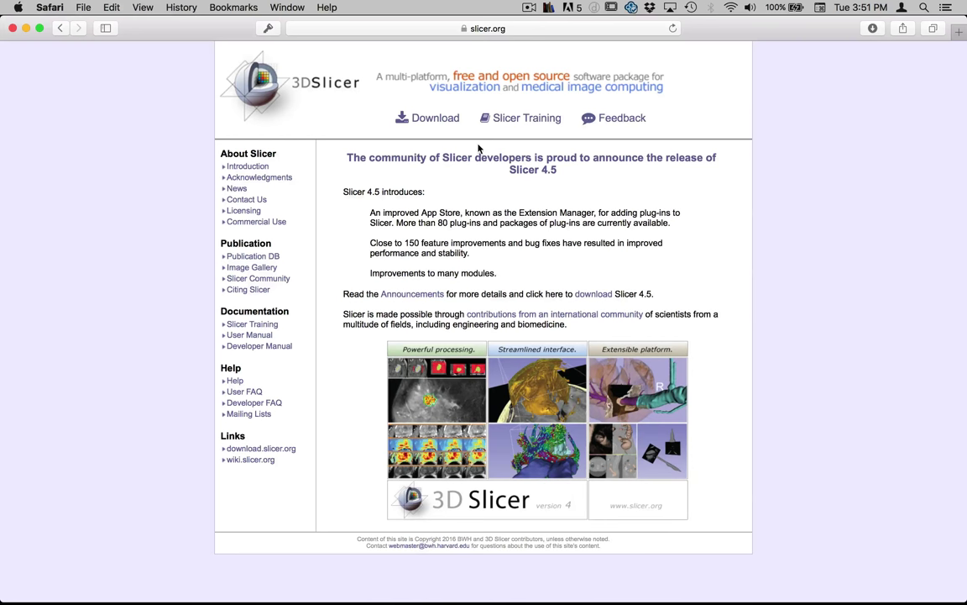
Minimize Safari and relaunch 3D Slicer from the Dock
click(26, 28)
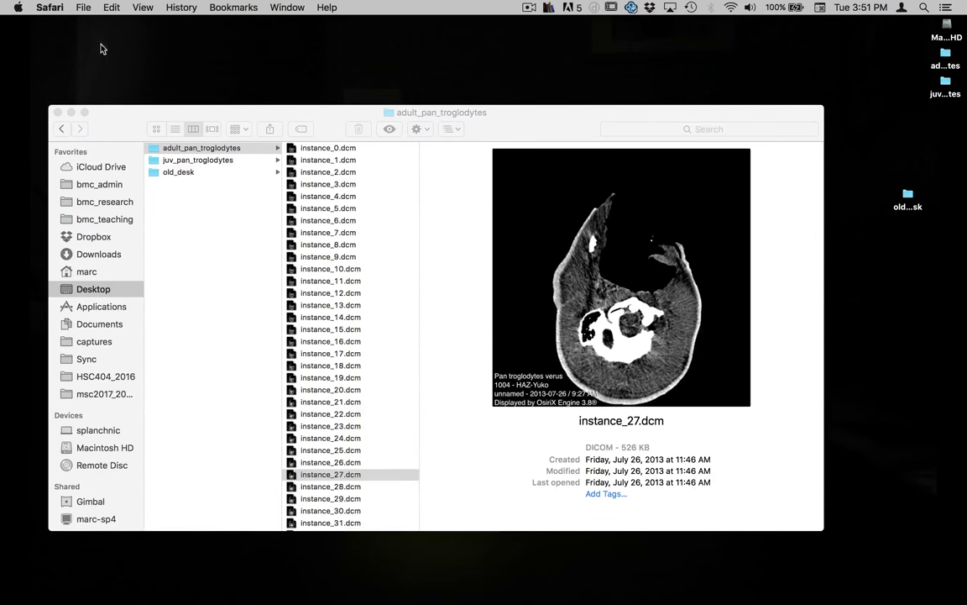
drag(324, 109, 314, 44)
mouse_move(600, 598)
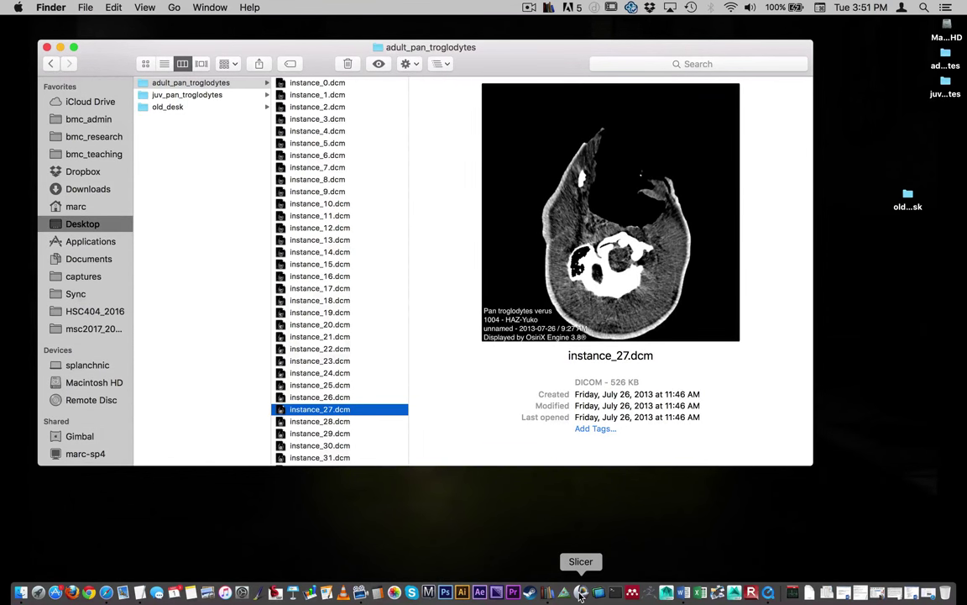
click(580, 592)
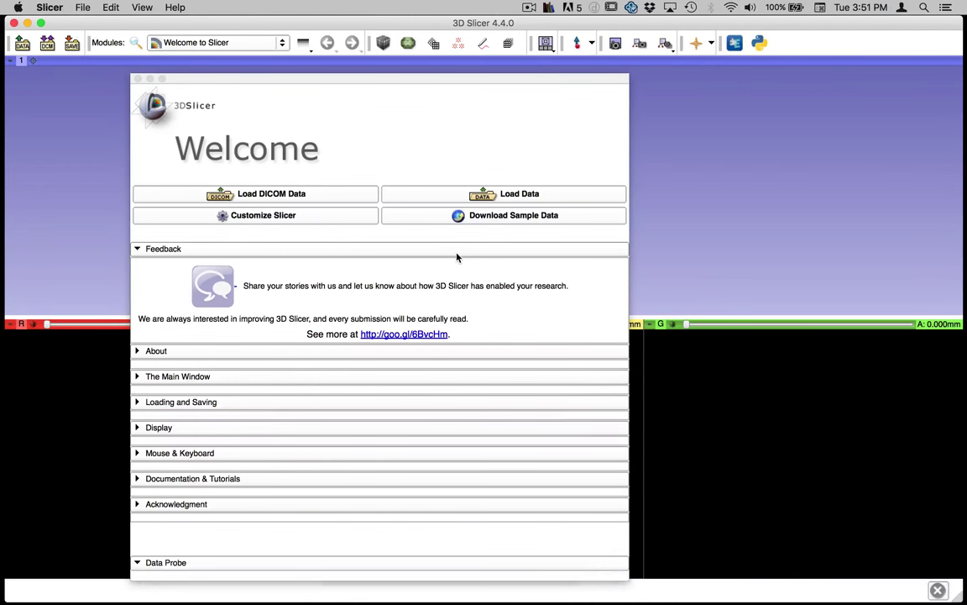
Move the Welcome panel aside and show the All Modules list
drag(315, 79, 291, 131)
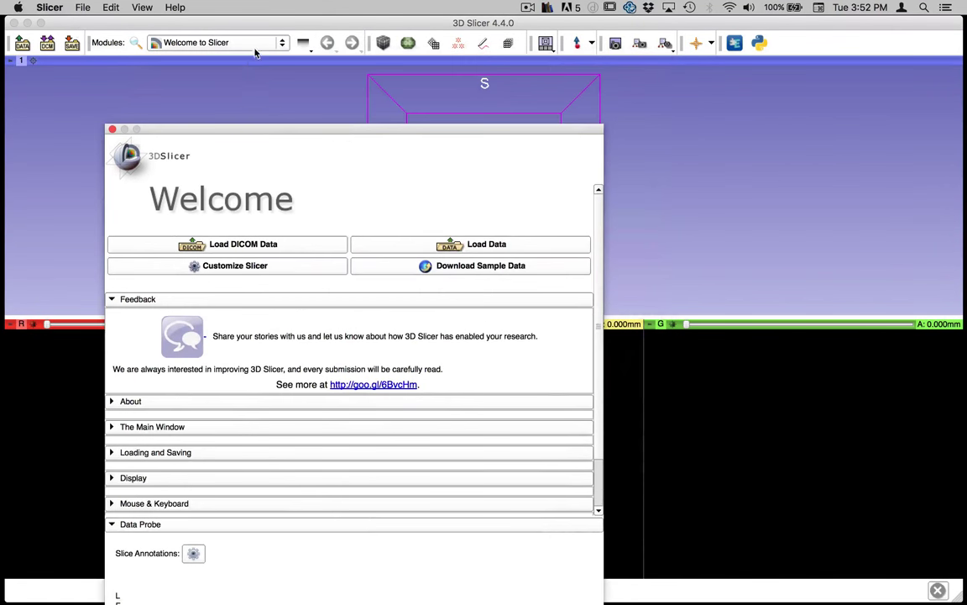
click(258, 43)
mouse_move(246, 63)
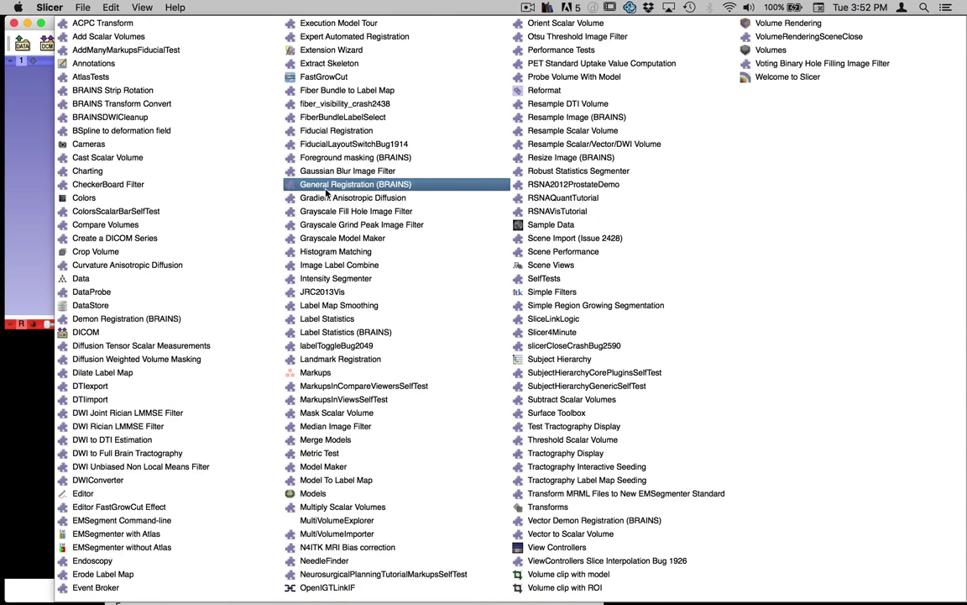
Dismiss the module list and drag the floating Welcome panel off the 3D view
click(49, 27)
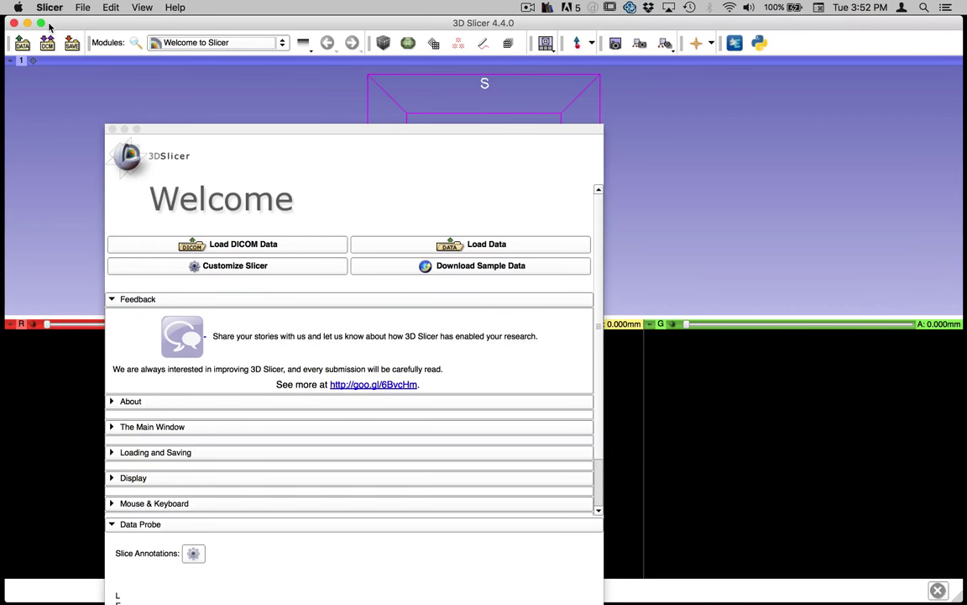
drag(181, 135, 210, 37)
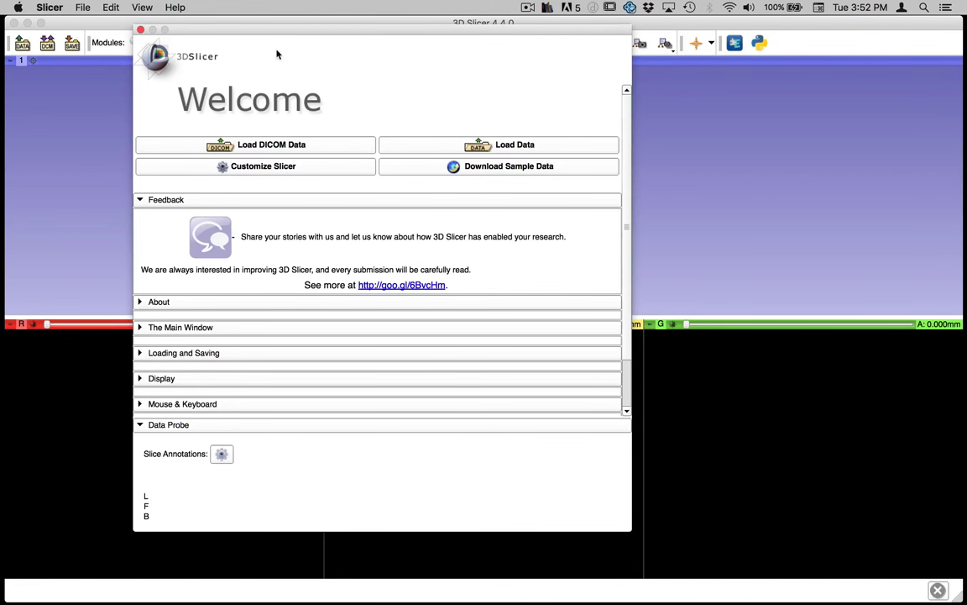
drag(229, 34, 528, 21)
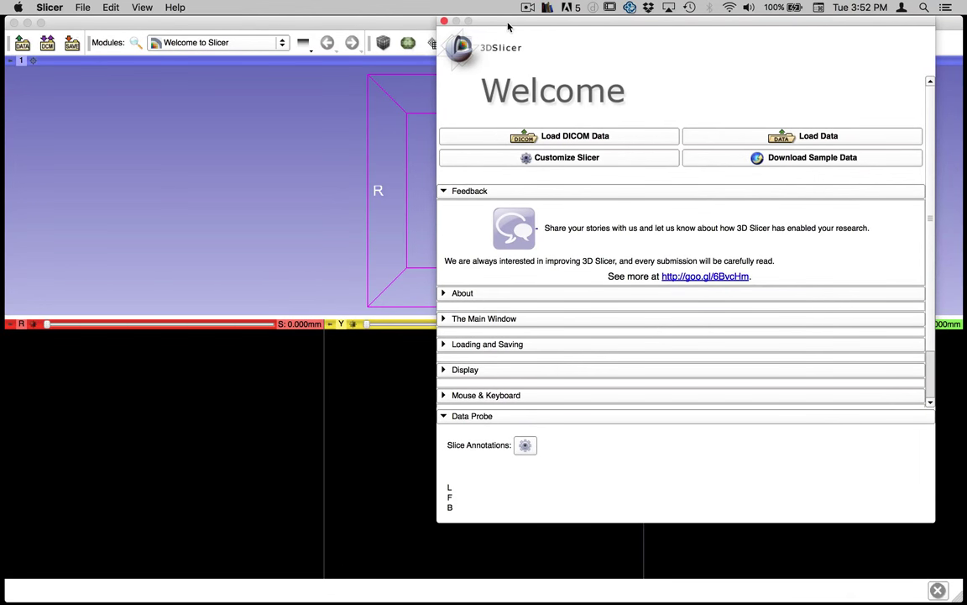
drag(460, 22, 529, 24)
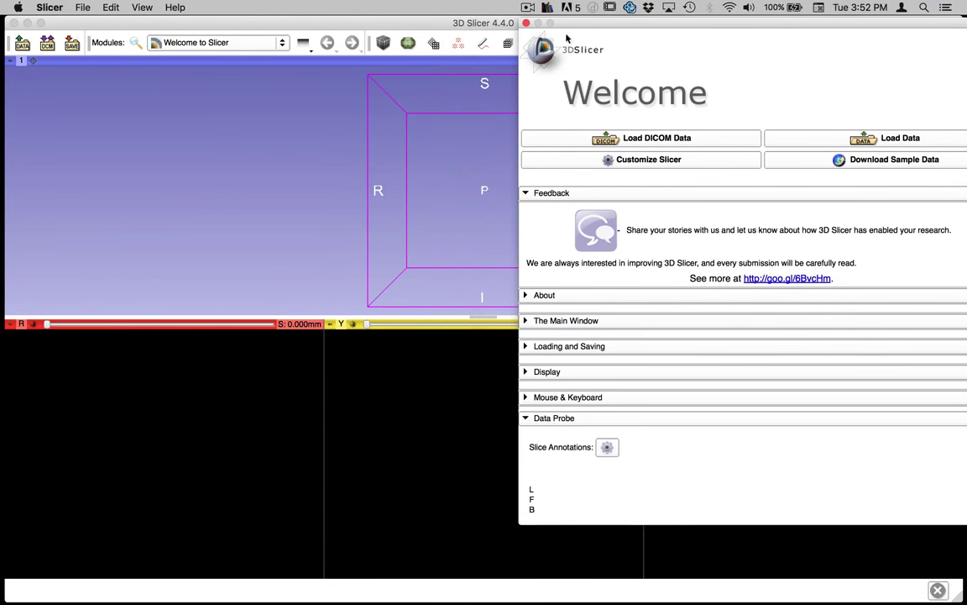
click(201, 42)
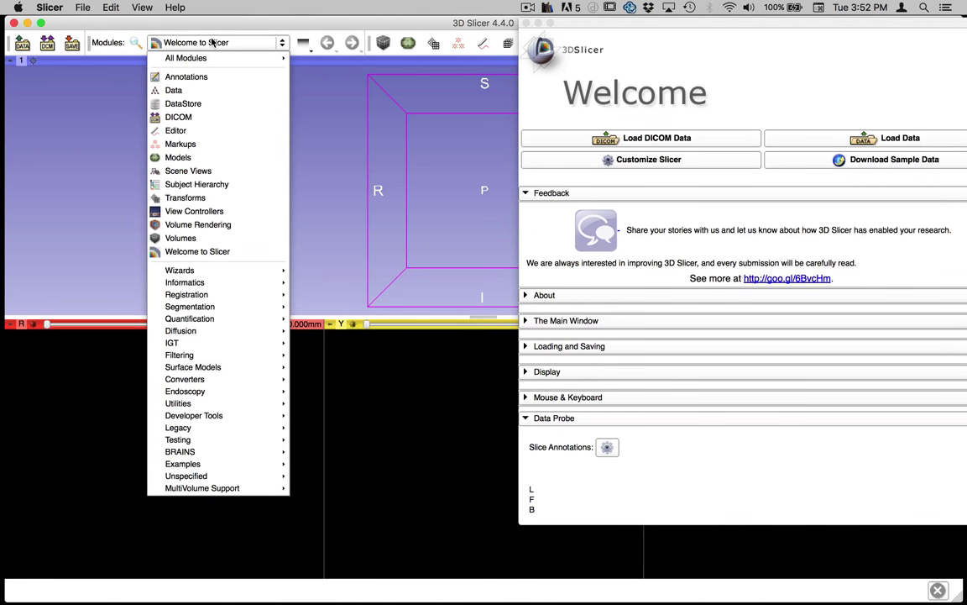
click(212, 42)
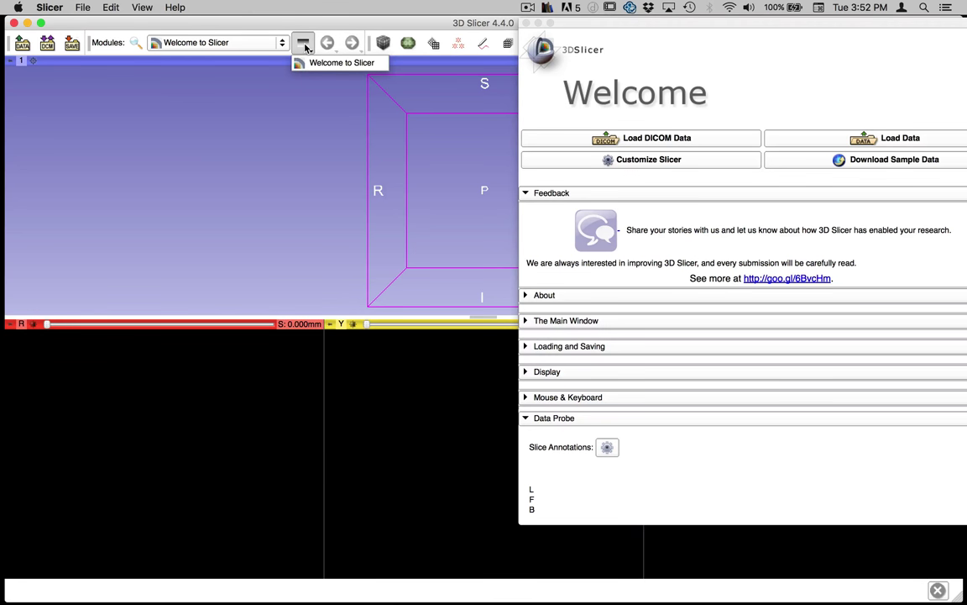
Shift the Welcome panel lower, then close it to uncover the 3D and slice views
drag(579, 27, 706, 99)
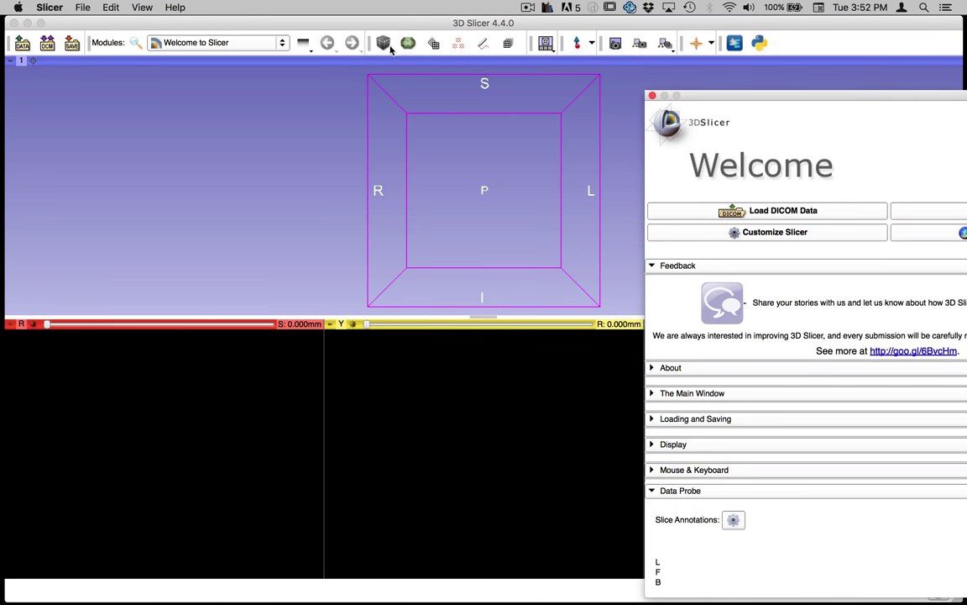
click(246, 44)
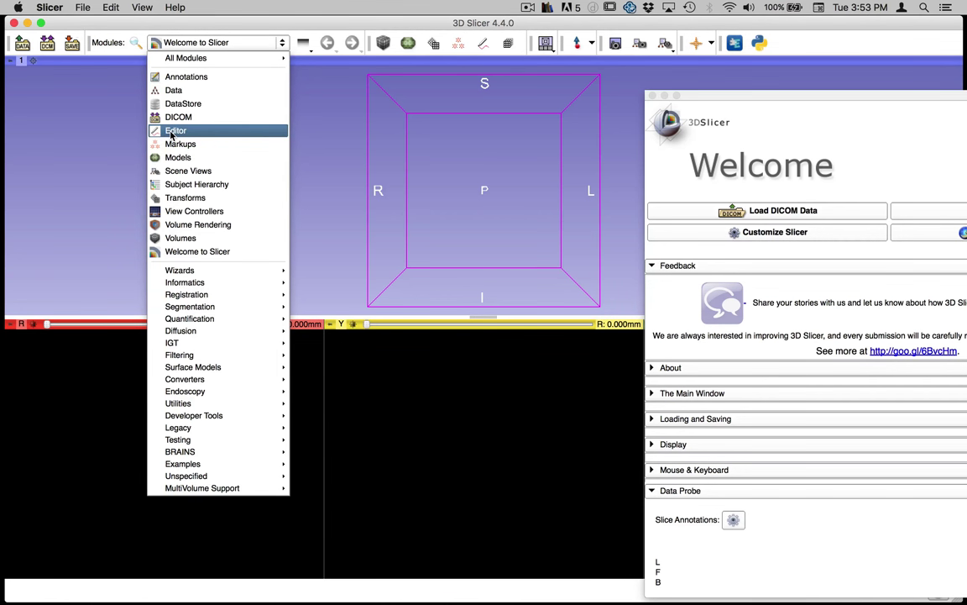
click(201, 26)
drag(718, 101, 655, 98)
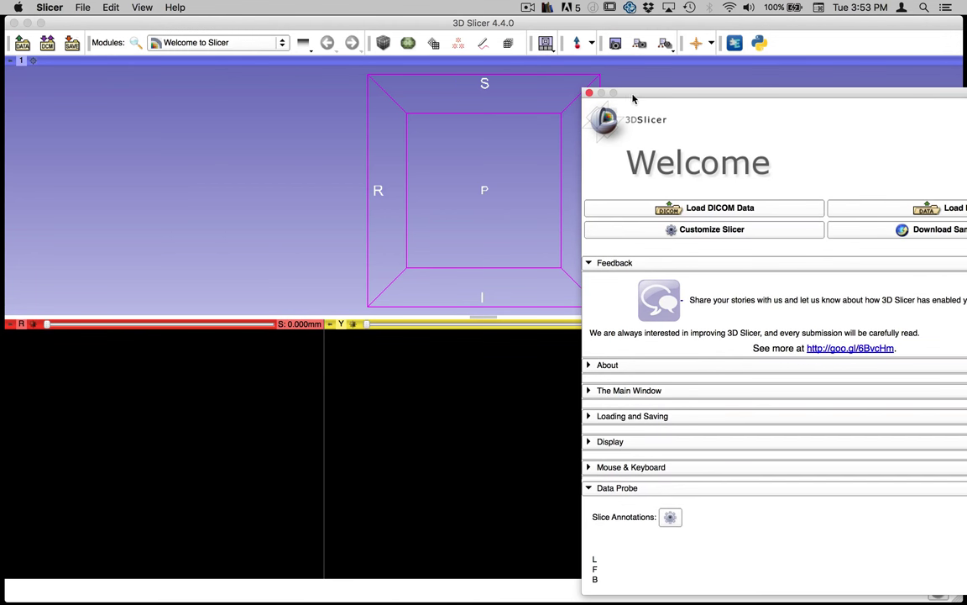
click(590, 93)
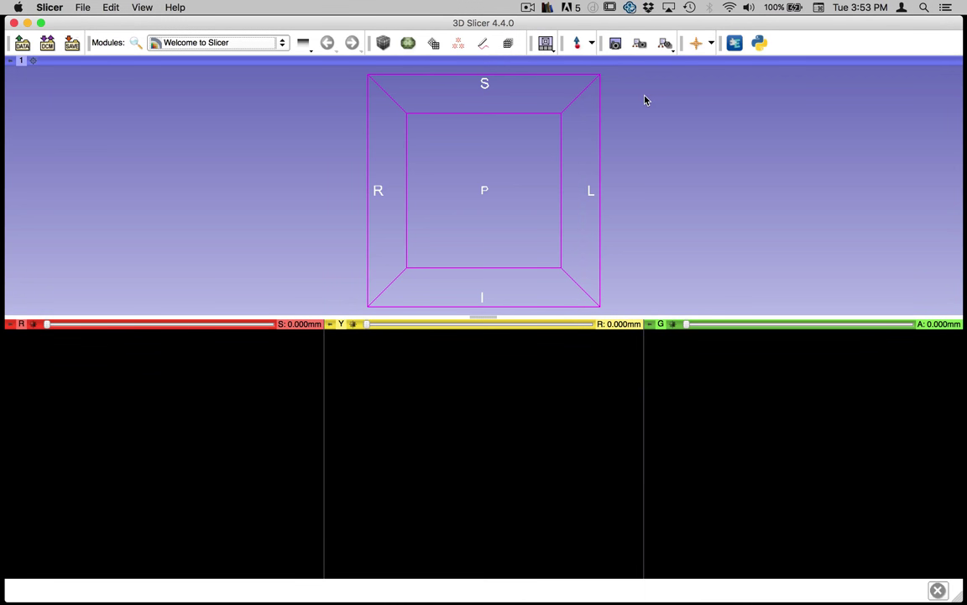
Drag the adult_pan_troglodytes folder from Finder onto Slicer's 3D view
key(super+Tab)
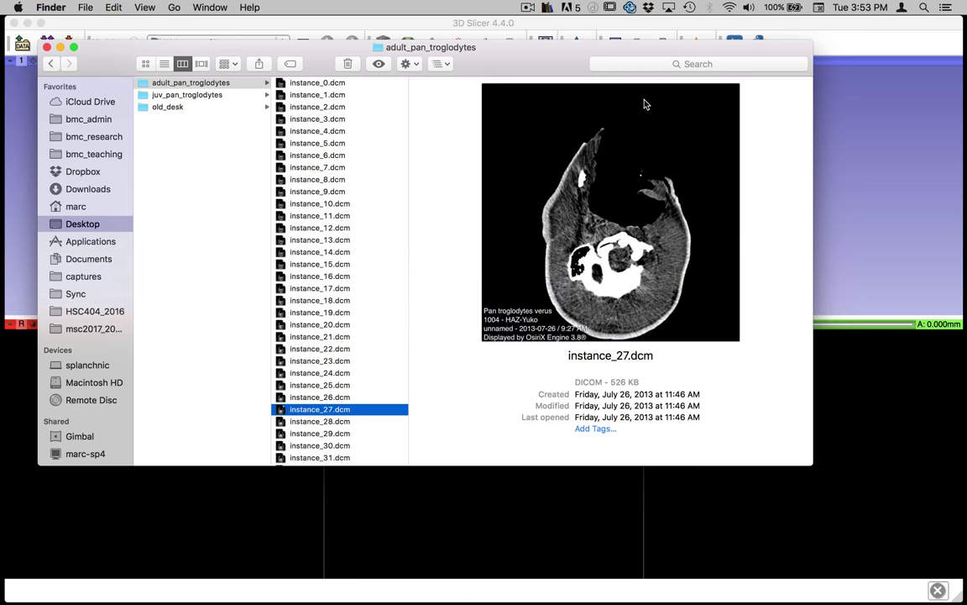
drag(258, 47, 606, 64)
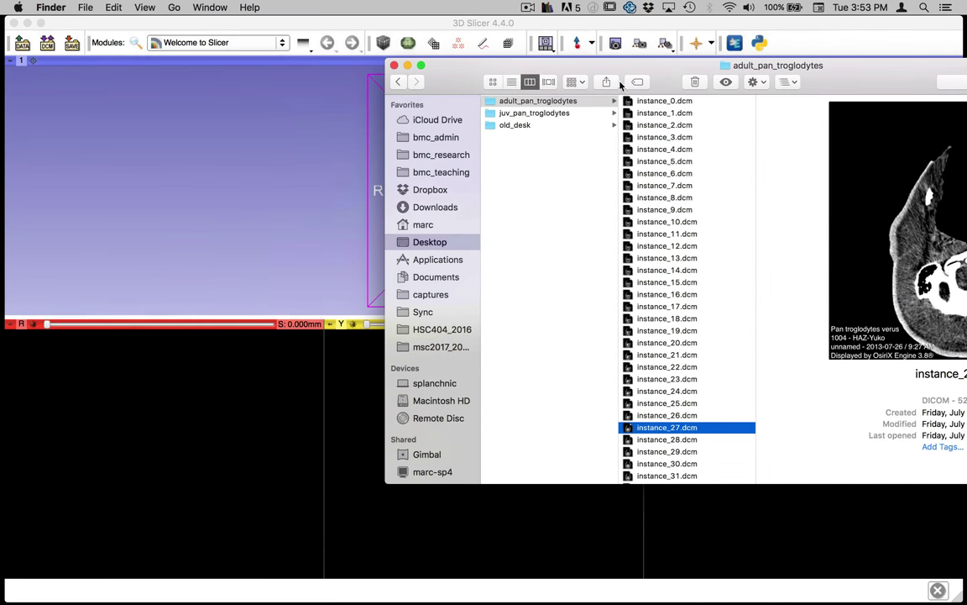
click(547, 102)
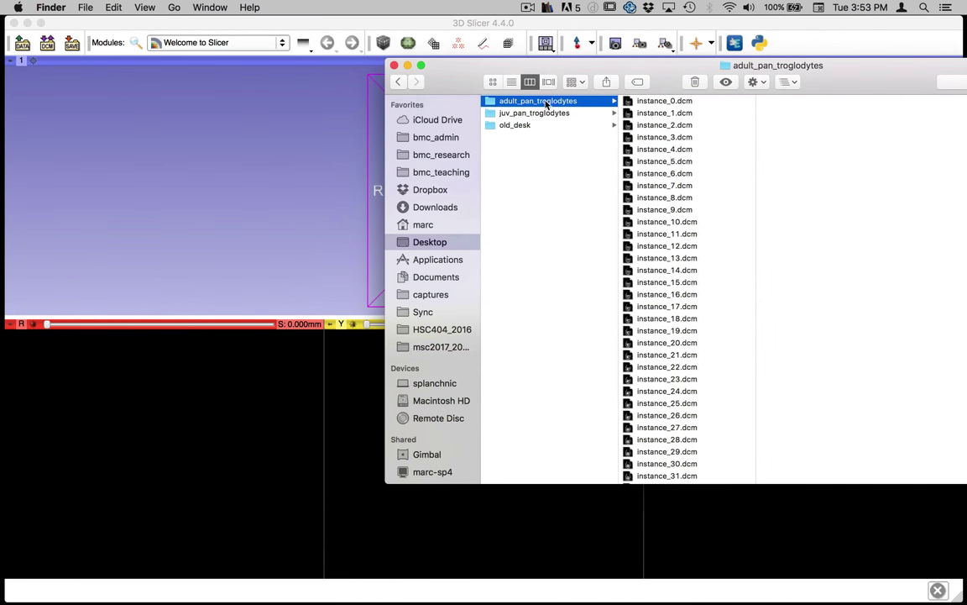
click(495, 102)
key(Return)
drag(493, 104, 261, 151)
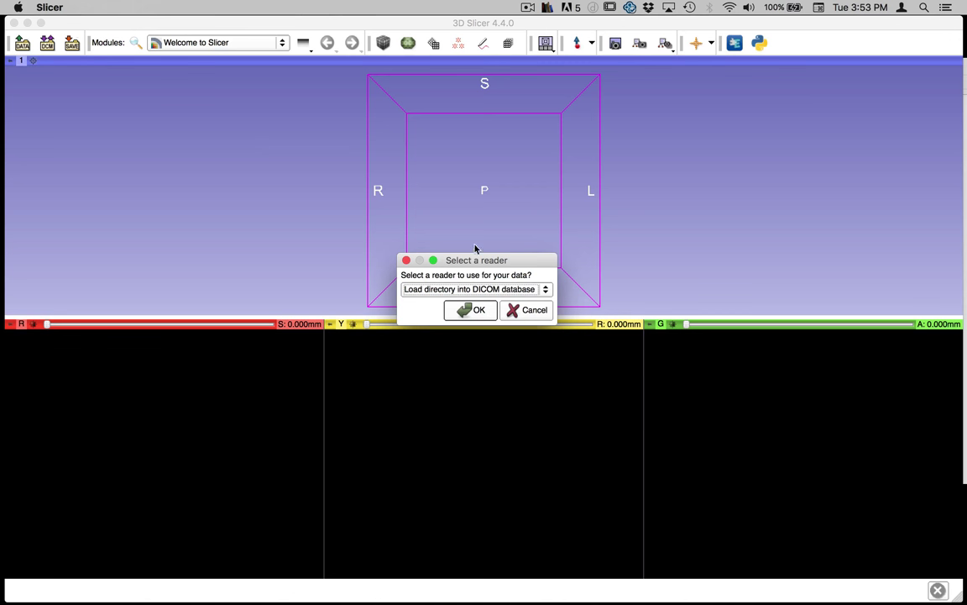
Load the directory into the DICOM database by copying, importing 1 patient and 317 series
drag(490, 256, 353, 99)
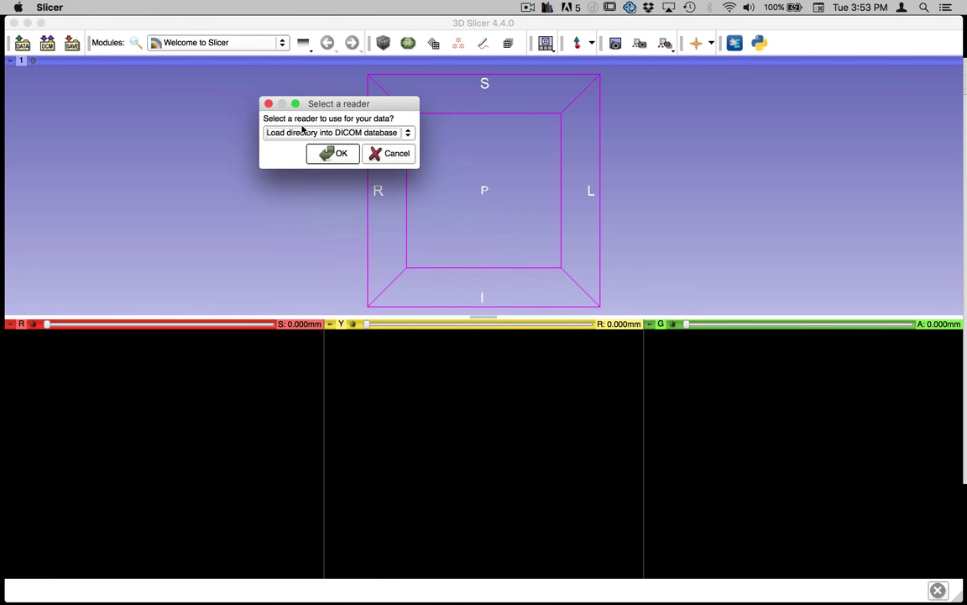
click(336, 154)
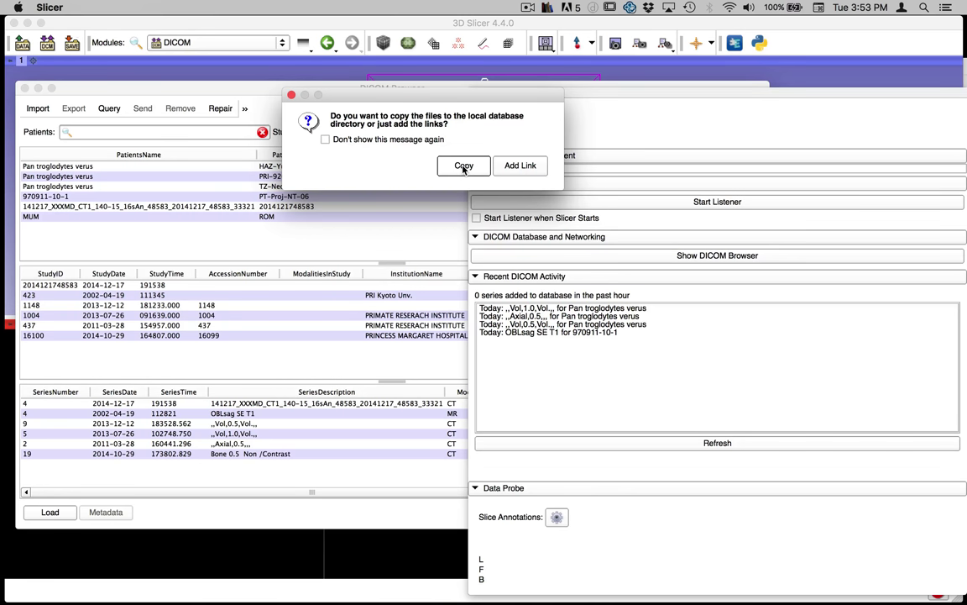
click(464, 166)
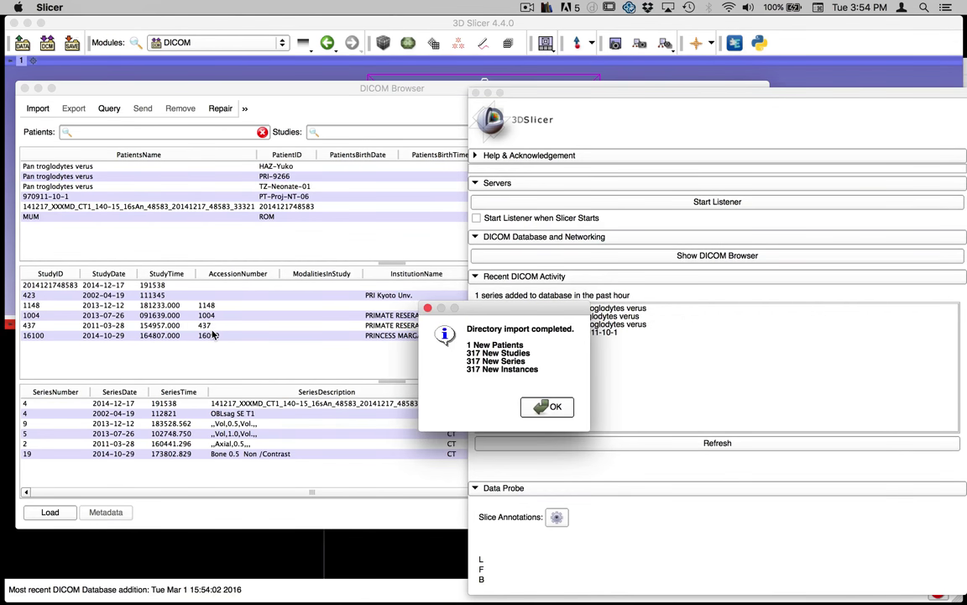
drag(480, 307, 352, 120)
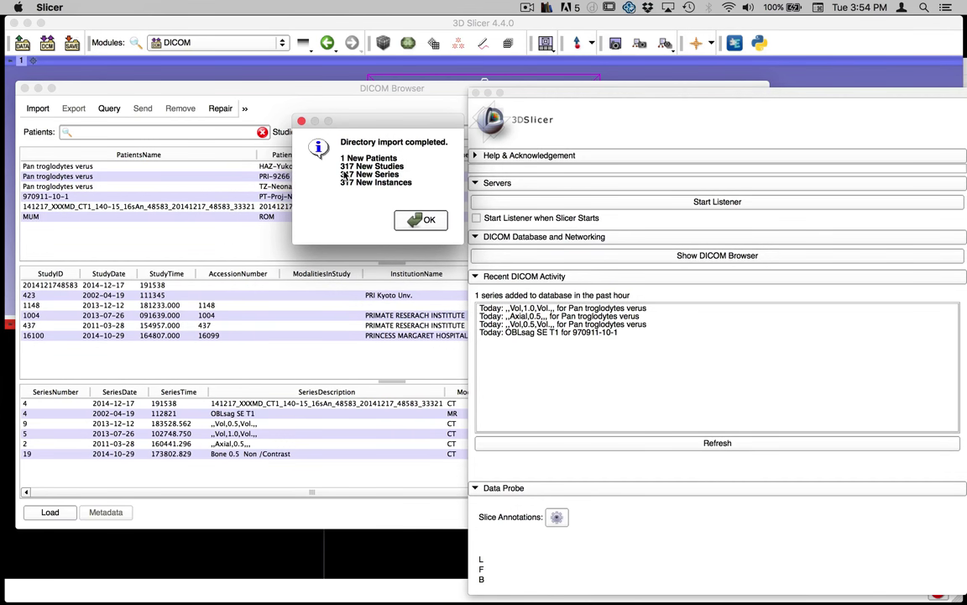
Select the first Pan troglodytes verus patient and load its CT series 5
click(421, 220)
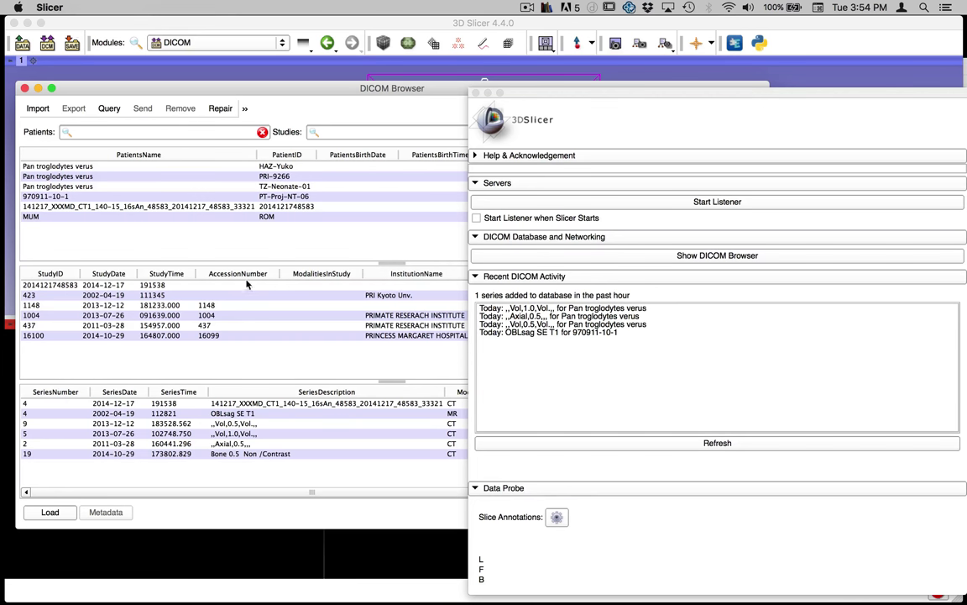
click(57, 166)
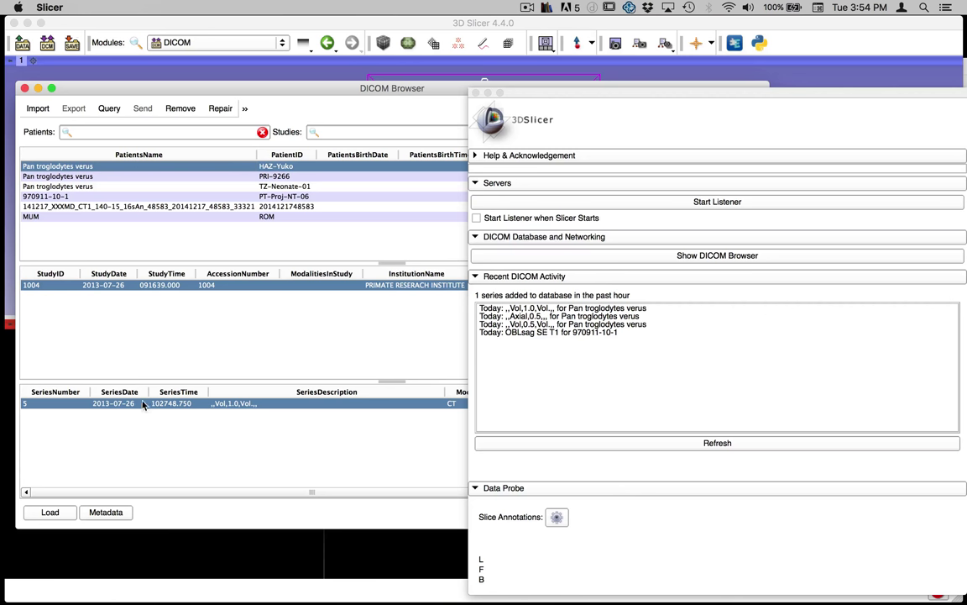
click(50, 512)
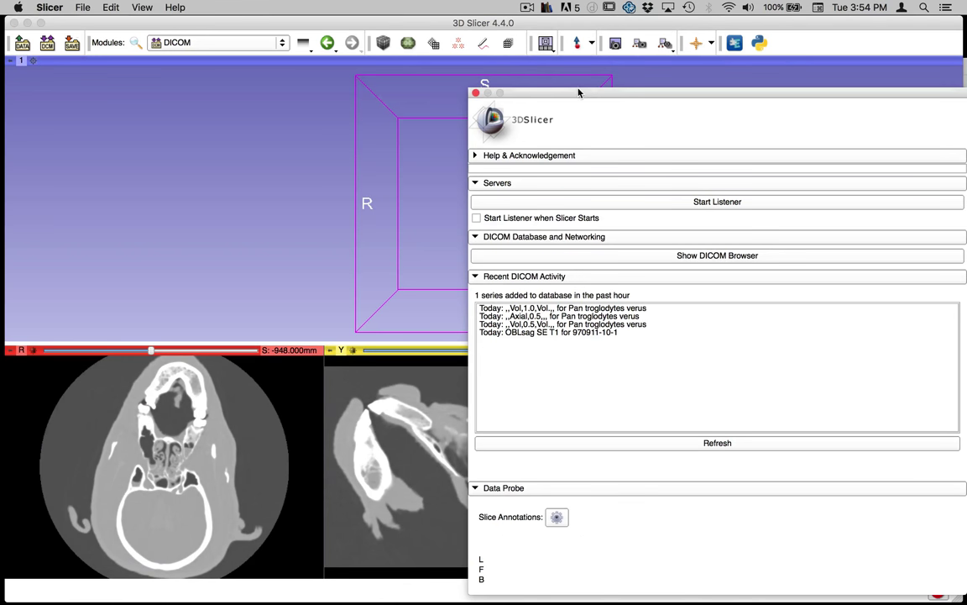
drag(578, 90, 606, 603)
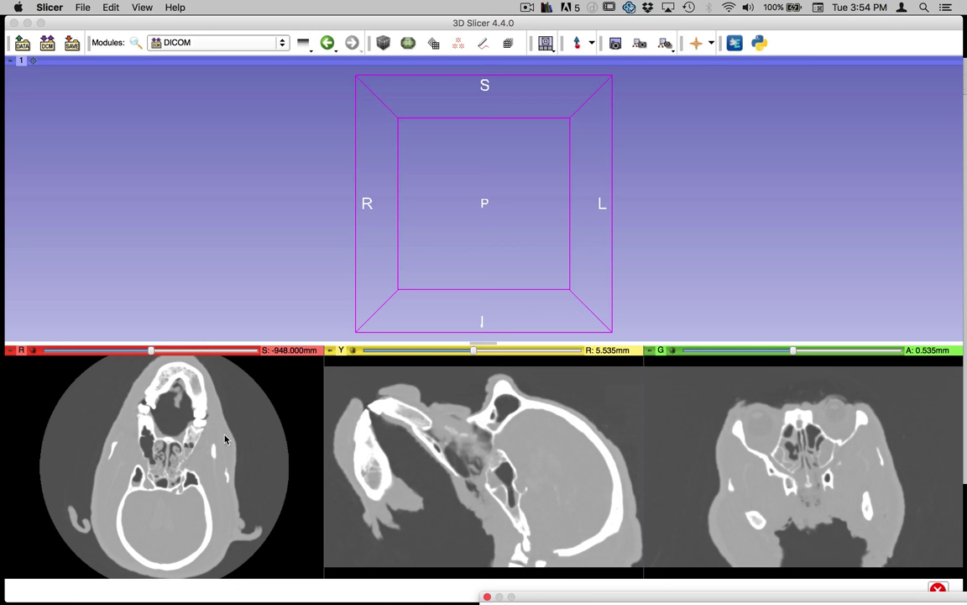
click(545, 42)
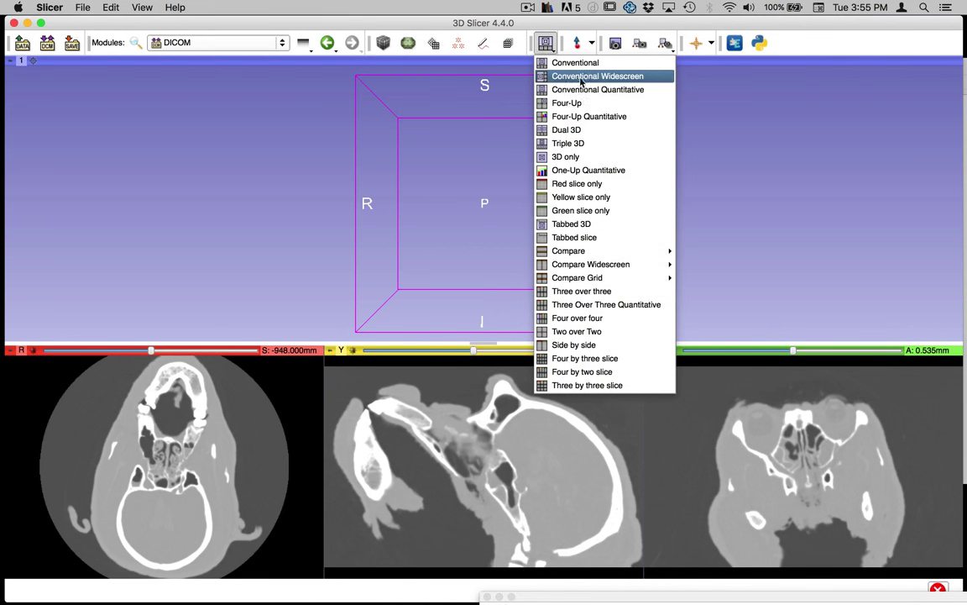
click(601, 104)
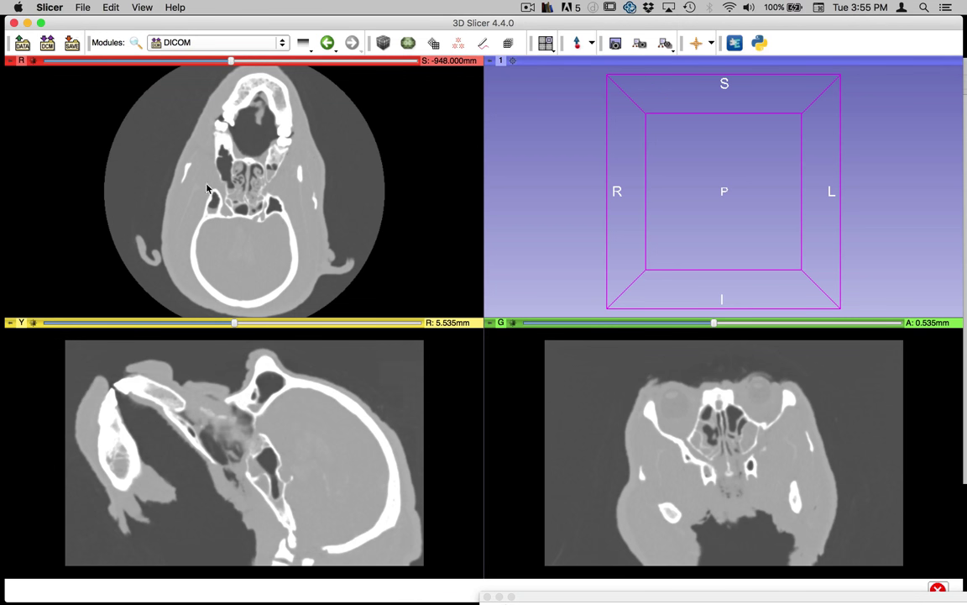
Browse axial, sagittal and coronal slices, leaving the coronal view at A: -9.465mm through the orbits
drag(231, 61, 204, 70)
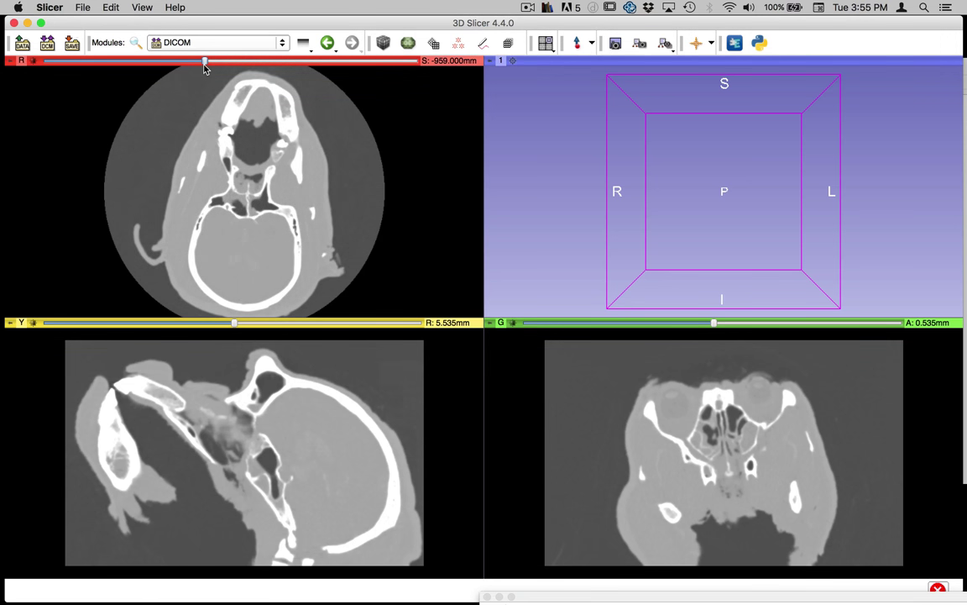
mouse_move(204, 68)
mouse_down()
mouse_move(252, 66)
mouse_move(212, 67)
mouse_up()
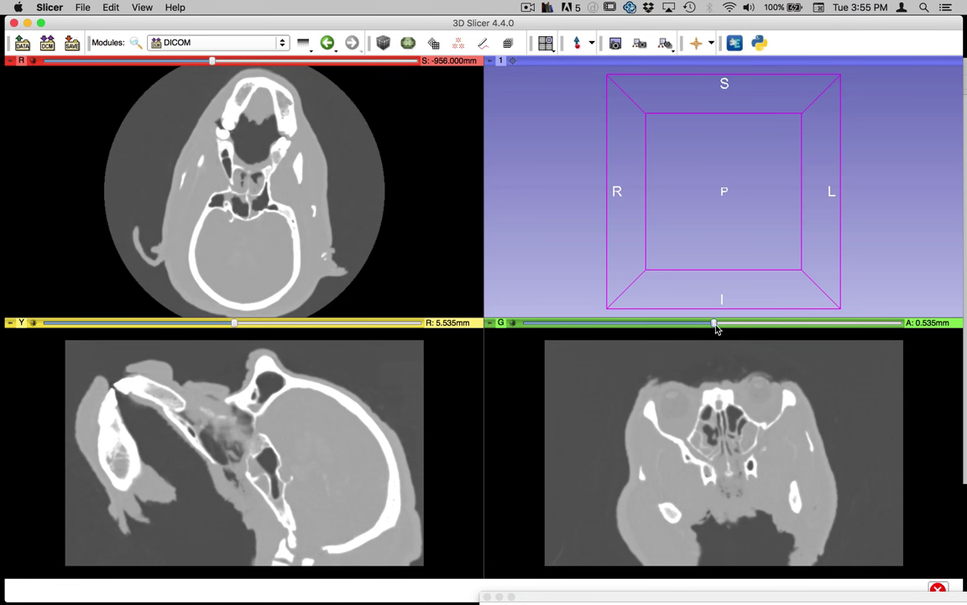
drag(714, 325, 628, 332)
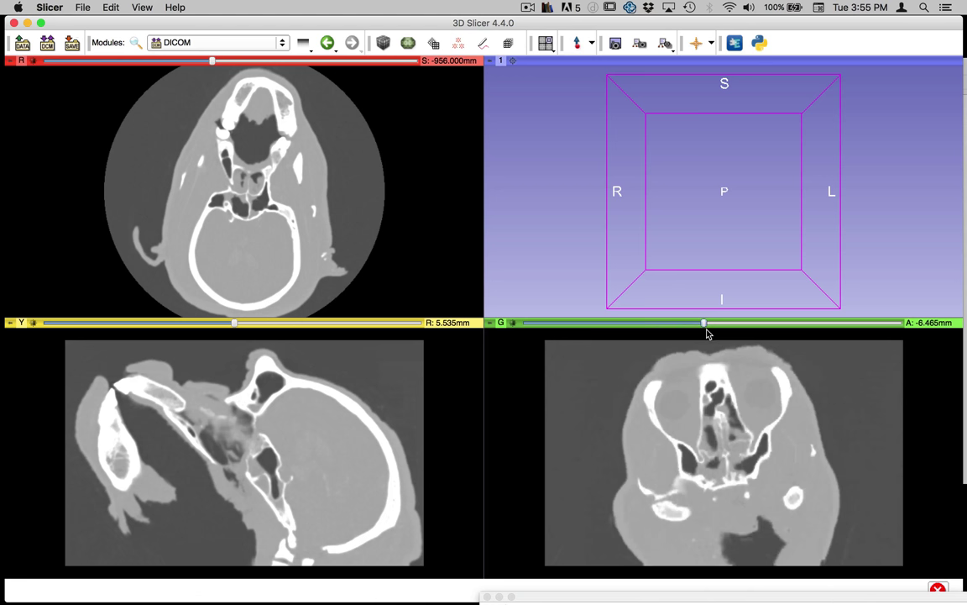
drag(707, 330, 638, 339)
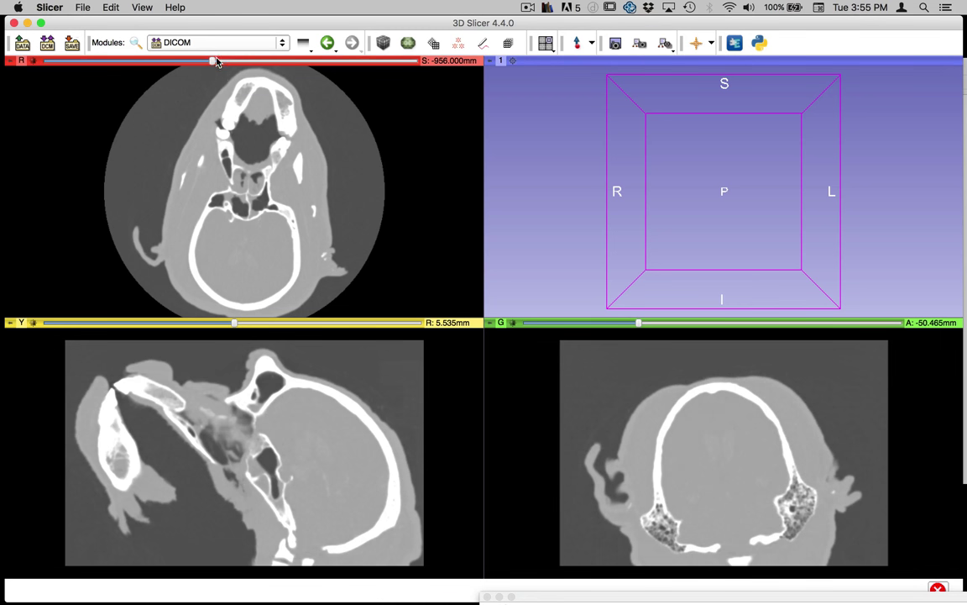
drag(212, 62, 189, 77)
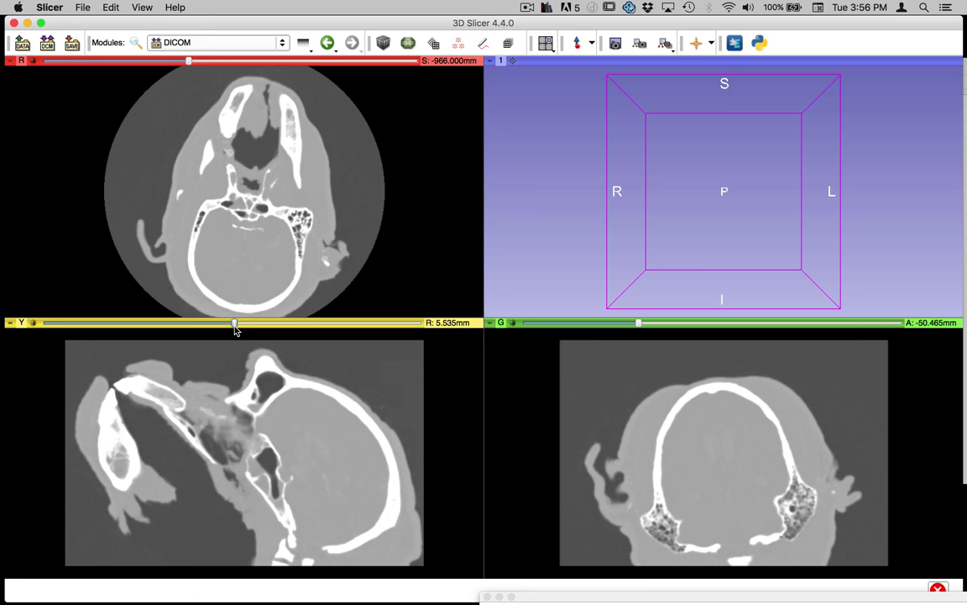
drag(234, 323, 206, 329)
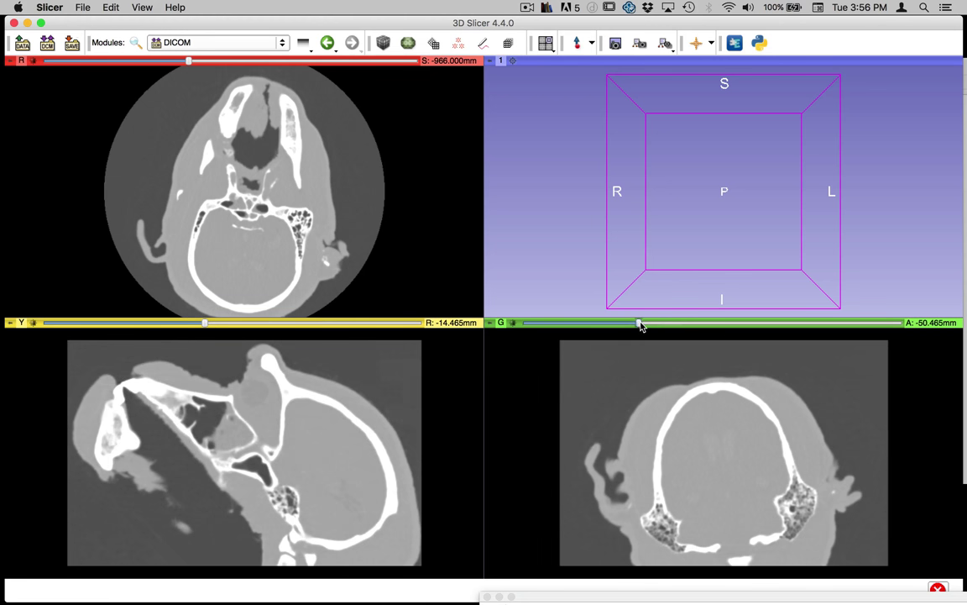
drag(639, 324, 700, 322)
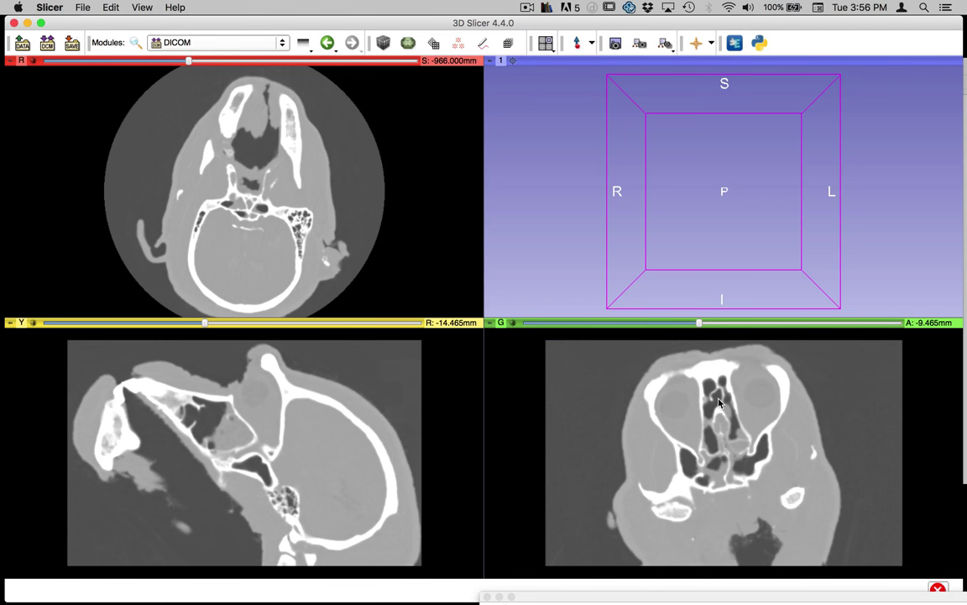
Shift-track a coronal point near the eyes, settling the axial slice at S: -914.654mm
key(shift)
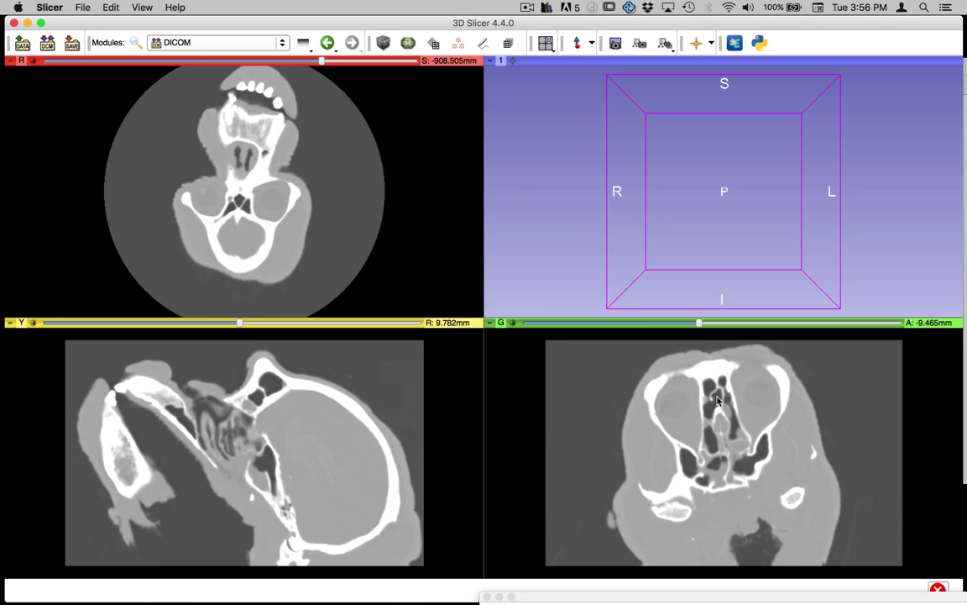
key(shift)
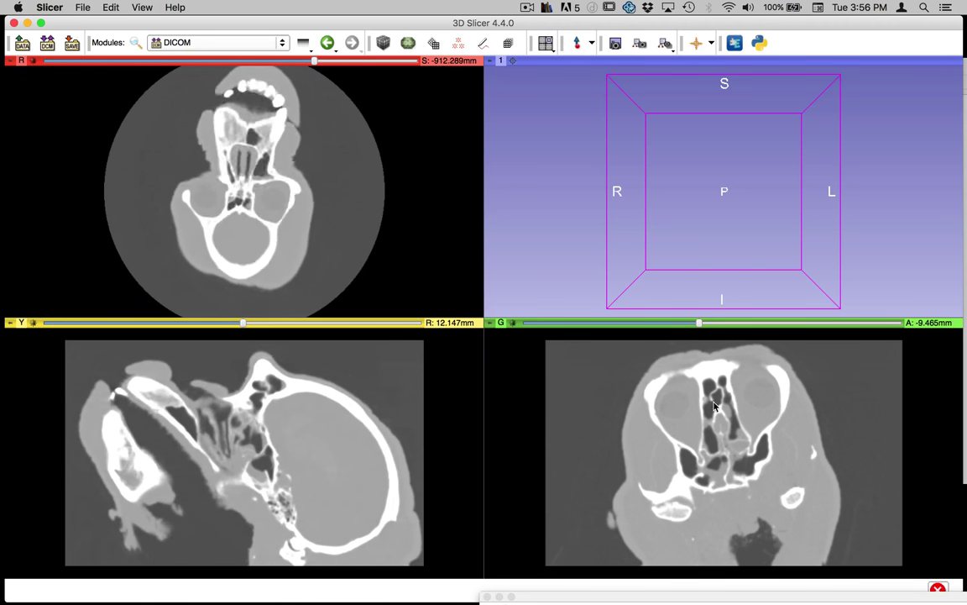
key(shift)
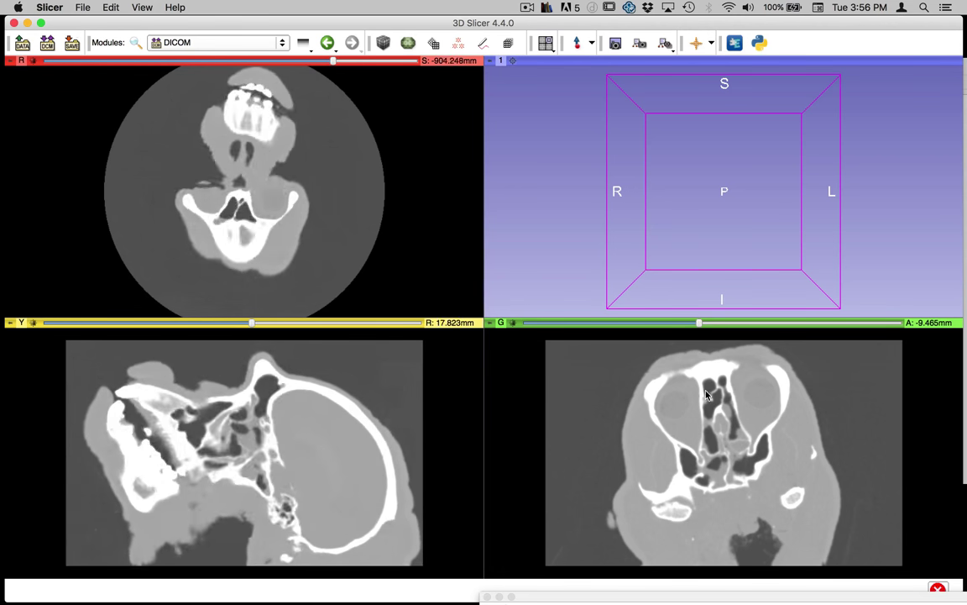
key(shift)
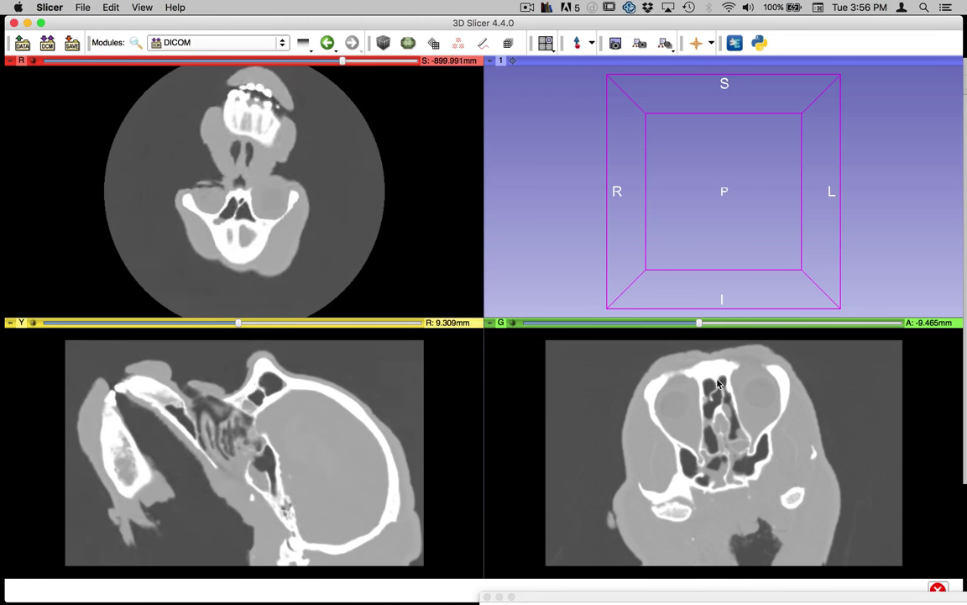
key(shift)
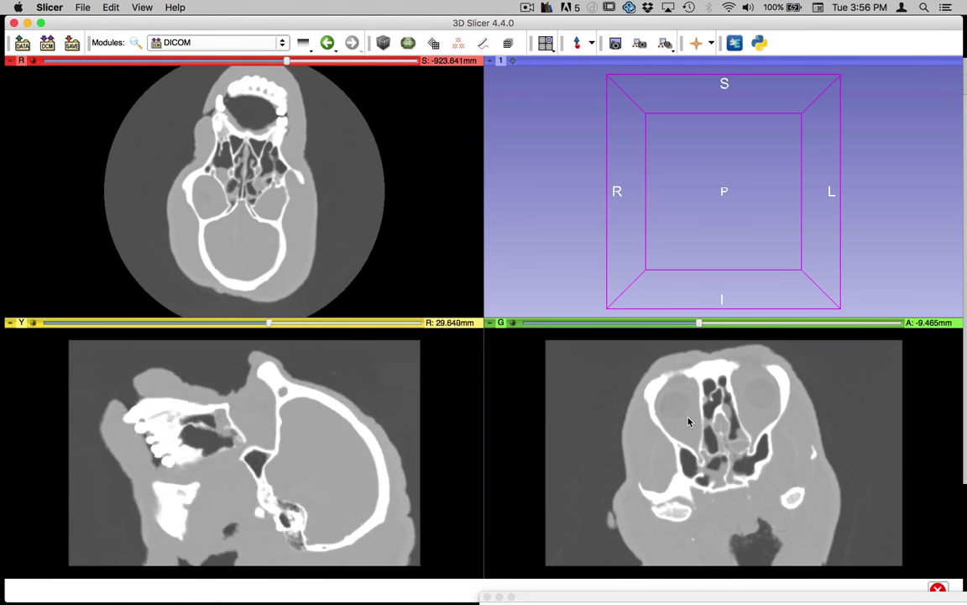
key(shift)
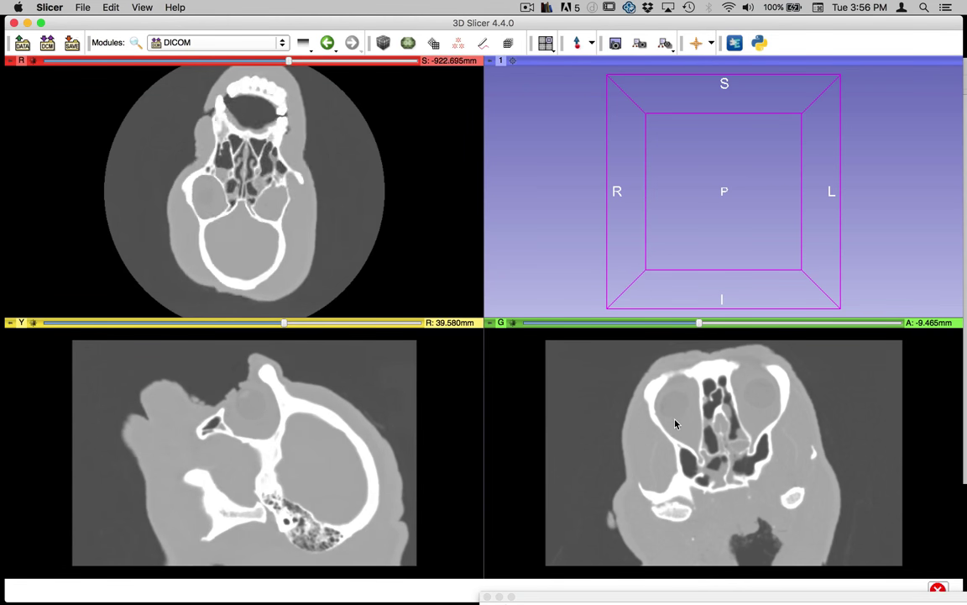
key(shift)
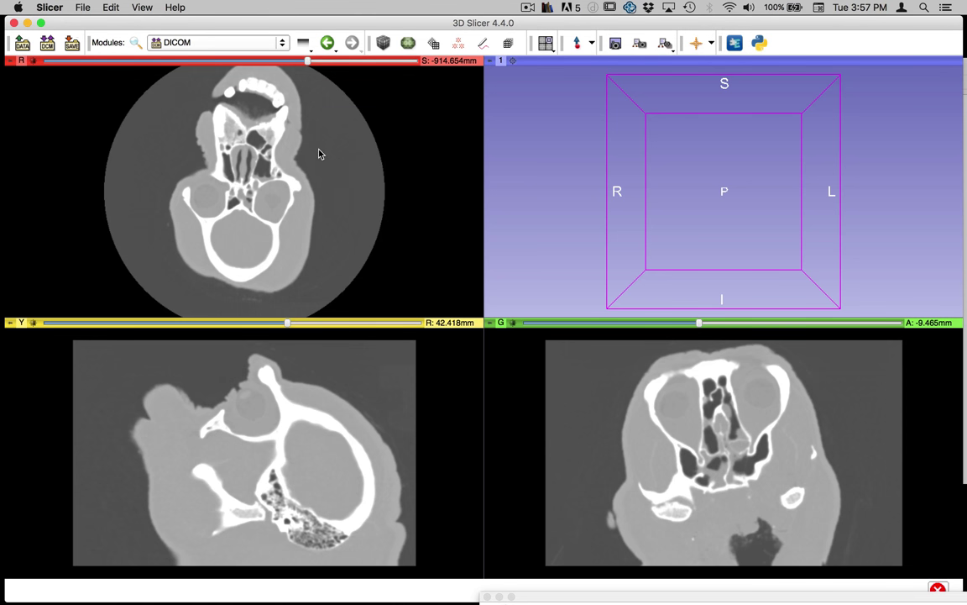
Adjust window/level in the axial view, brightening then darkening all three CT slice views
drag(319, 153, 211, 238)
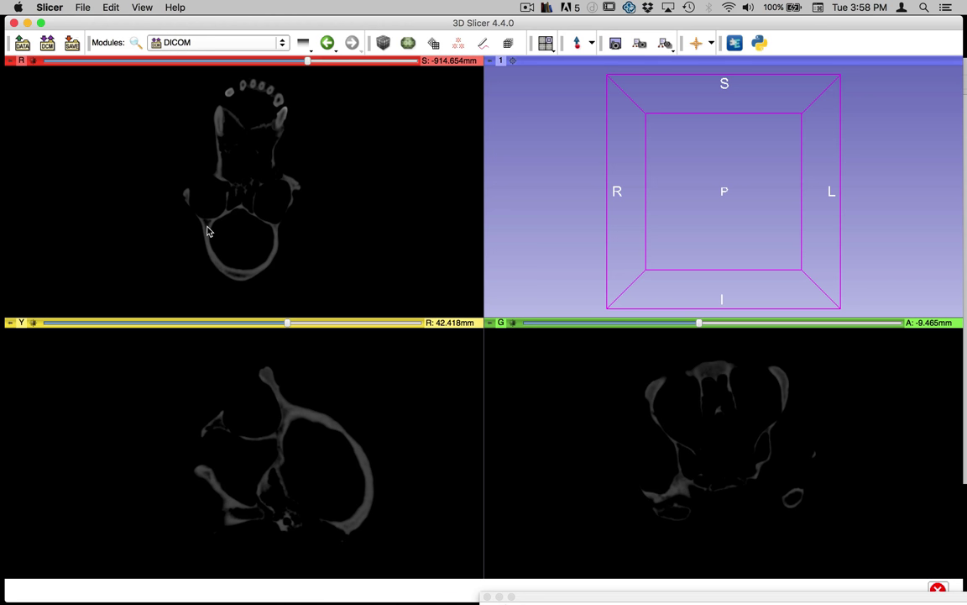
drag(252, 204, 327, 269)
drag(284, 228, 327, 163)
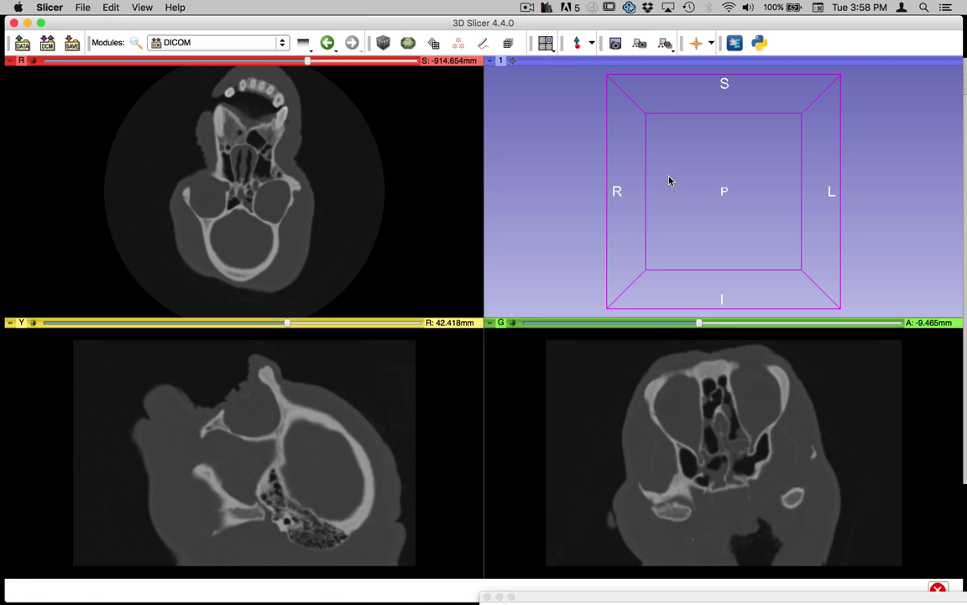
Switch from the DICOM module to the Volume Rendering module using the Modules list
click(244, 43)
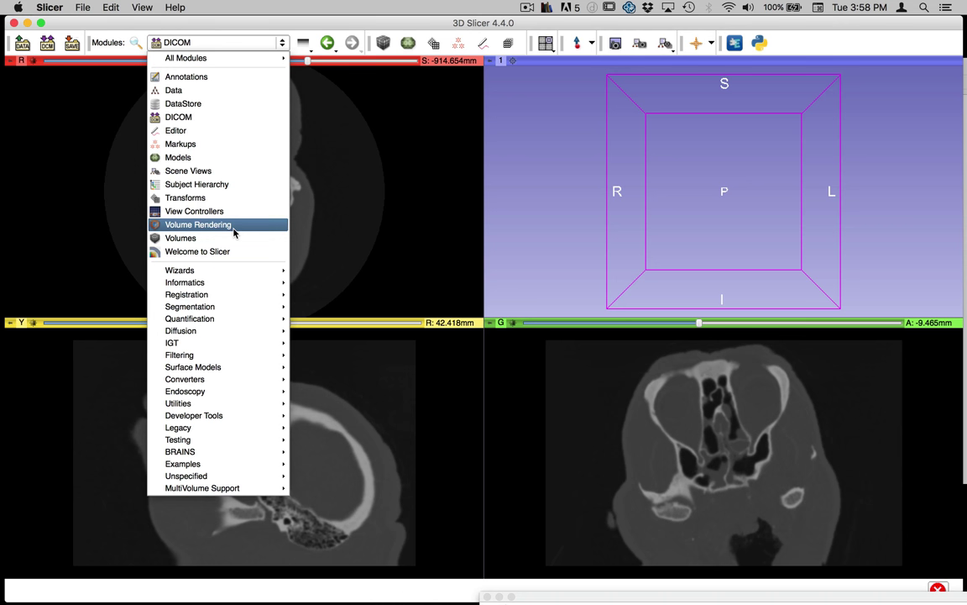
mouse_move(227, 58)
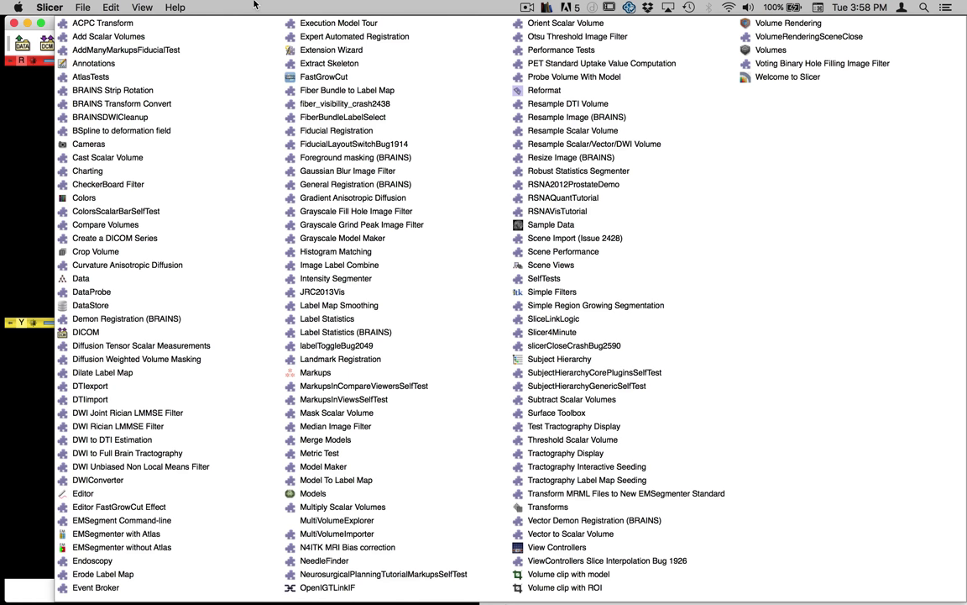
key(Escape)
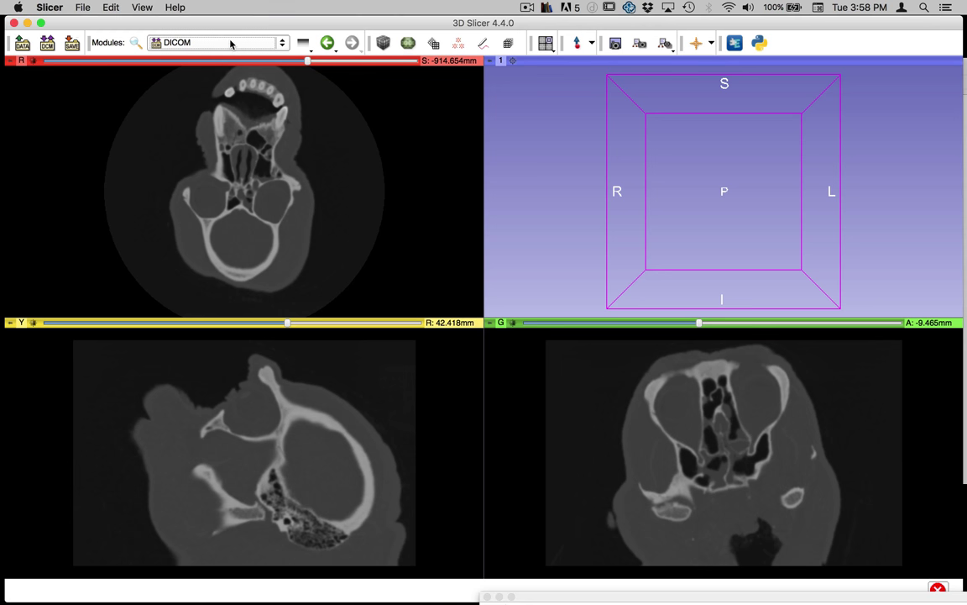
click(257, 43)
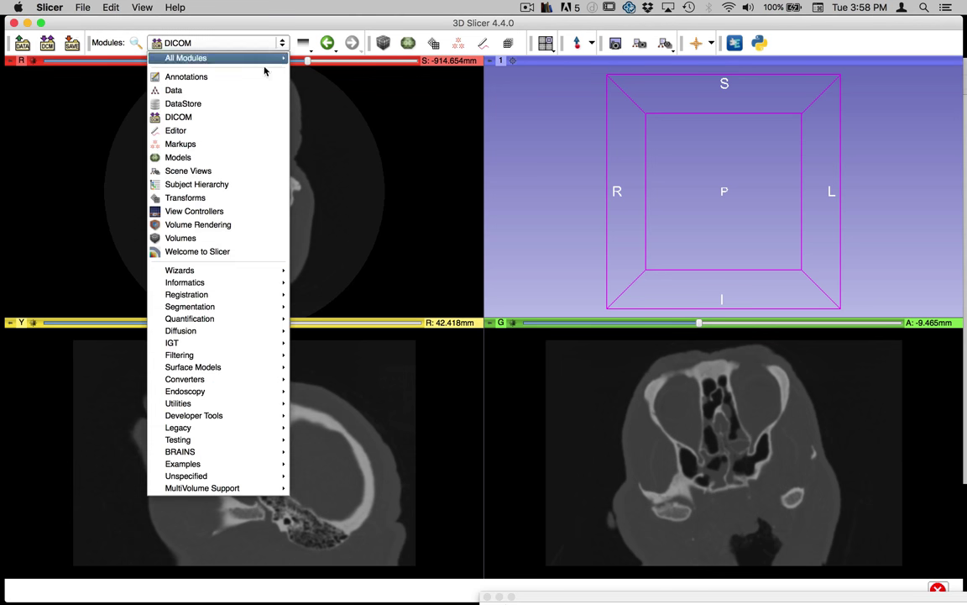
click(237, 225)
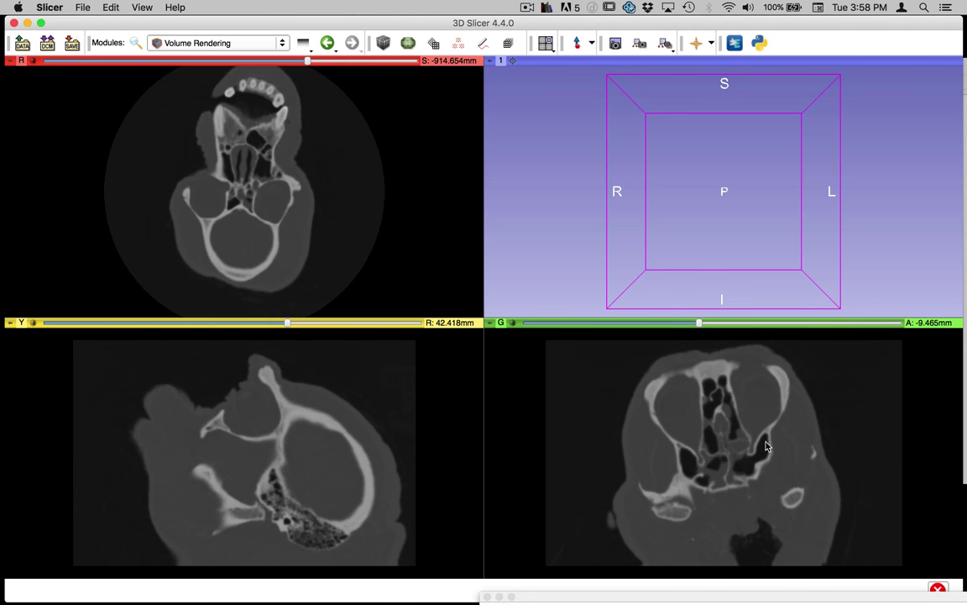
Move and resize the Volume Rendering panel so its controls are in view
drag(903, 597, 450, 46)
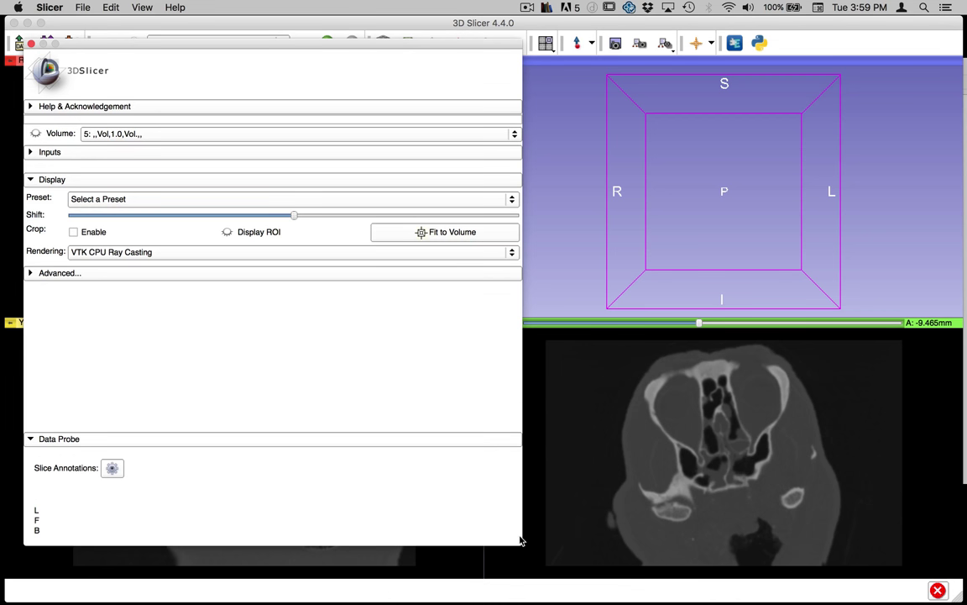
drag(450, 536, 445, 545)
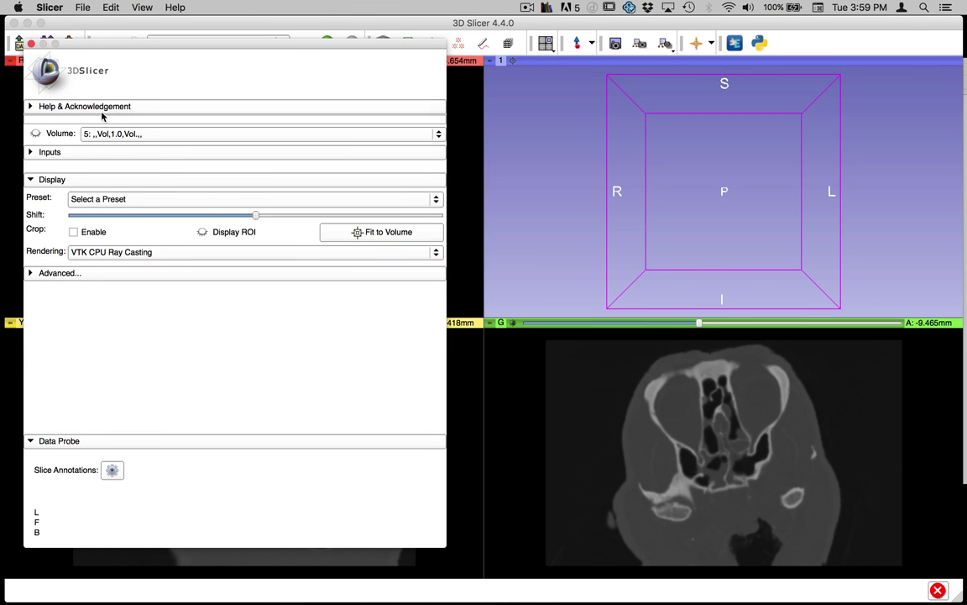
drag(128, 43, 130, 51)
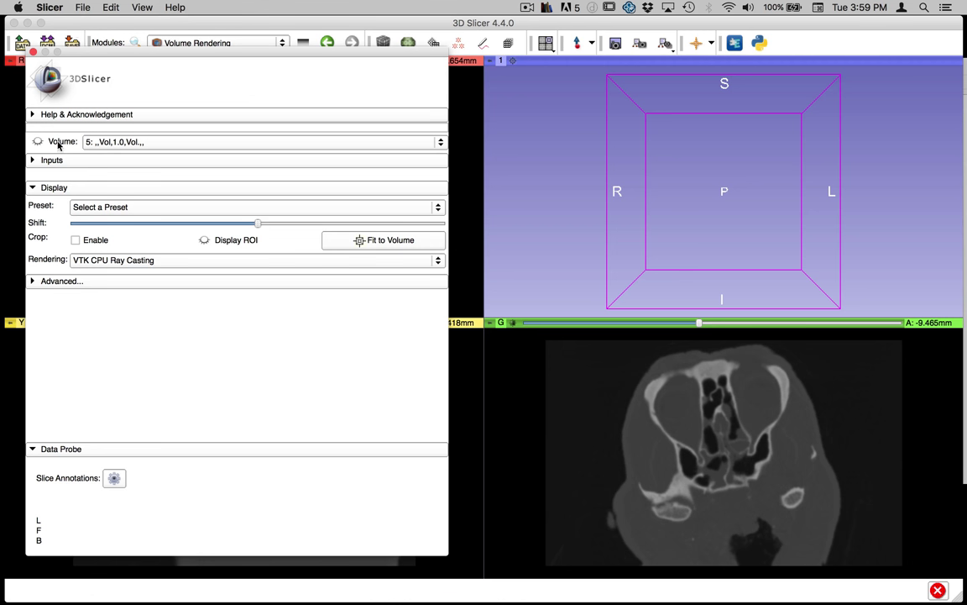
Keep CT volume 5 selected as the volume to render and toggle its visibility eye
click(114, 143)
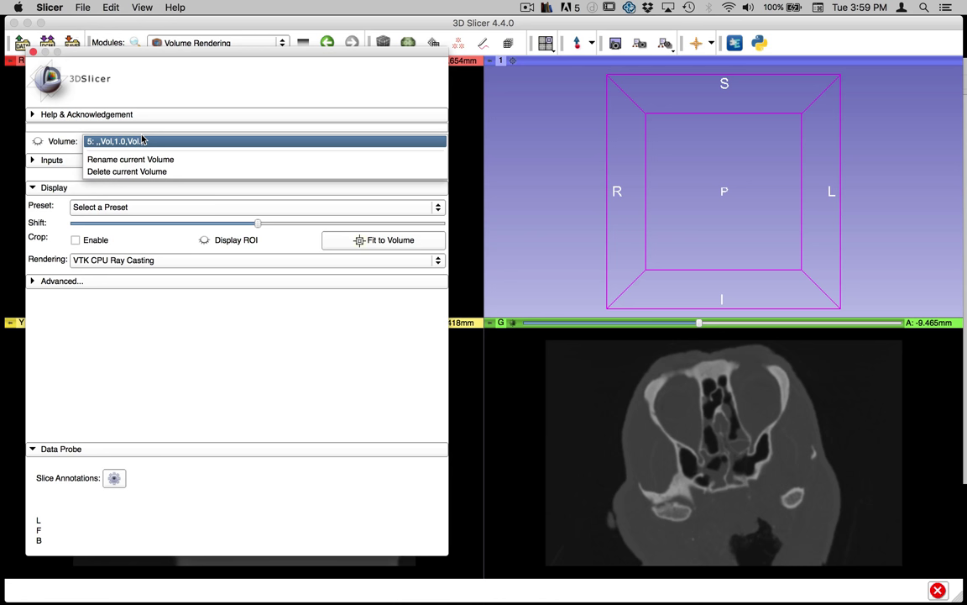
click(139, 141)
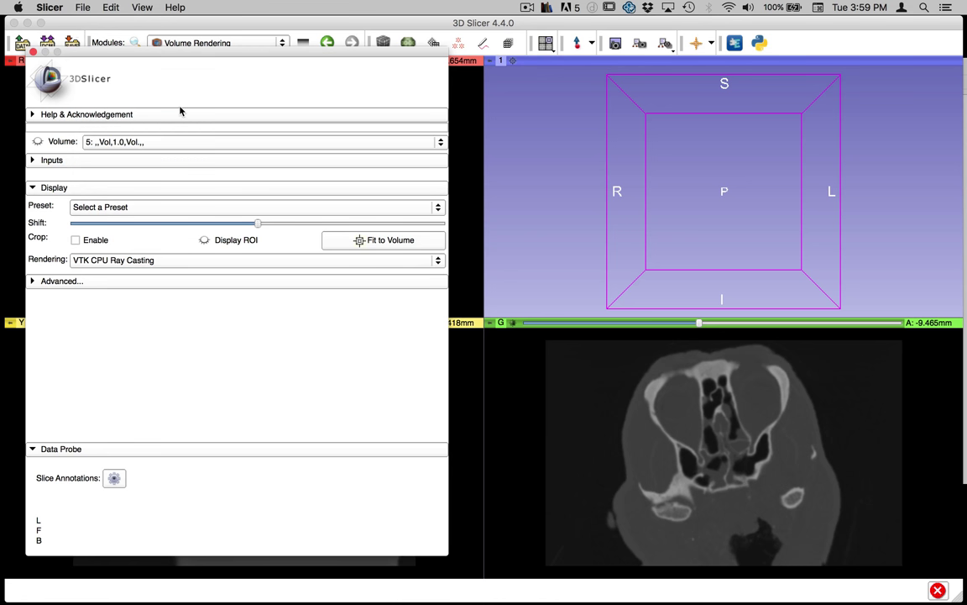
click(37, 142)
Rotate and zoom the 3D scene to an oblique angle revealing the dark rendered volume
mouse_move(692, 181)
mouse_down()
mouse_move(657, 246)
mouse_move(676, 223)
mouse_move(751, 183)
mouse_move(633, 173)
mouse_move(752, 217)
mouse_move(786, 166)
mouse_move(682, 167)
mouse_up()
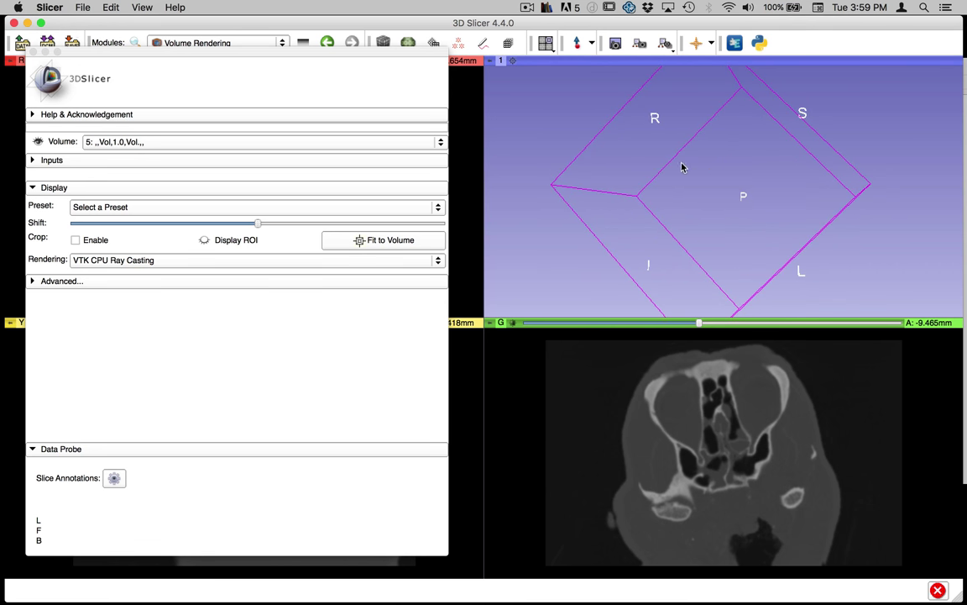
drag(830, 156, 764, 147)
right_drag(764, 147, 670, 234)
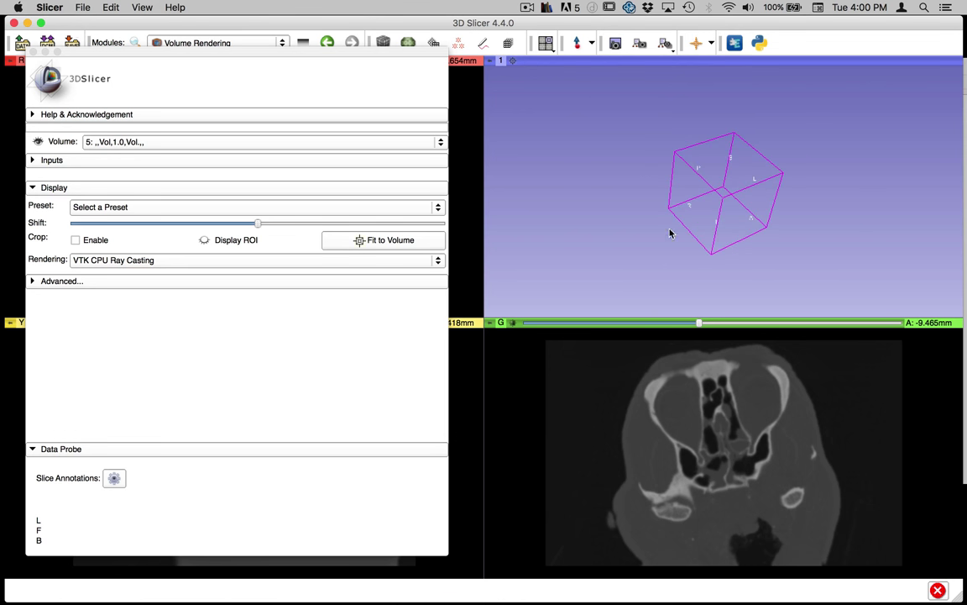
drag(684, 295, 782, 214)
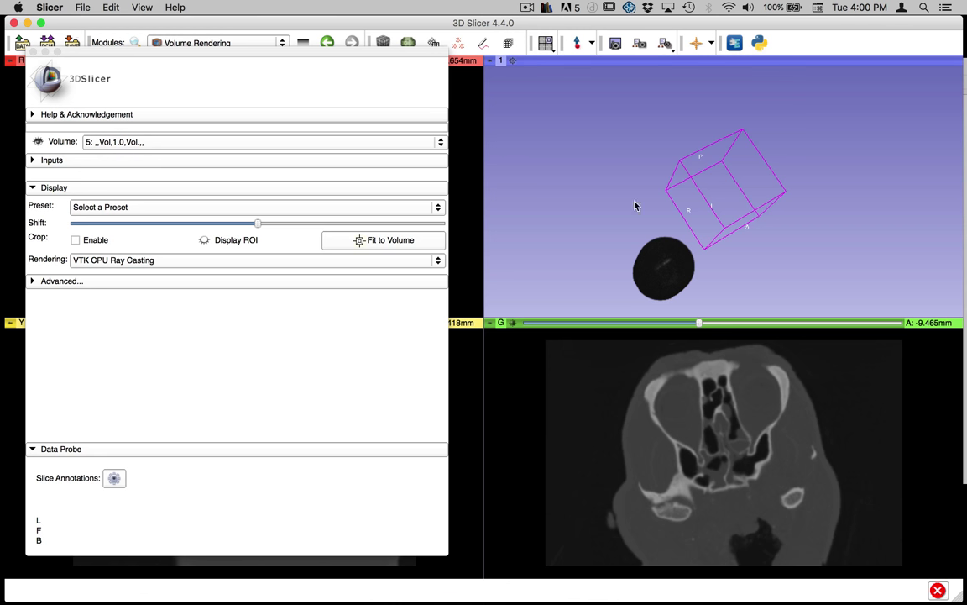
Center the 3D view on the volume and turn it to show its left side
click(512, 61)
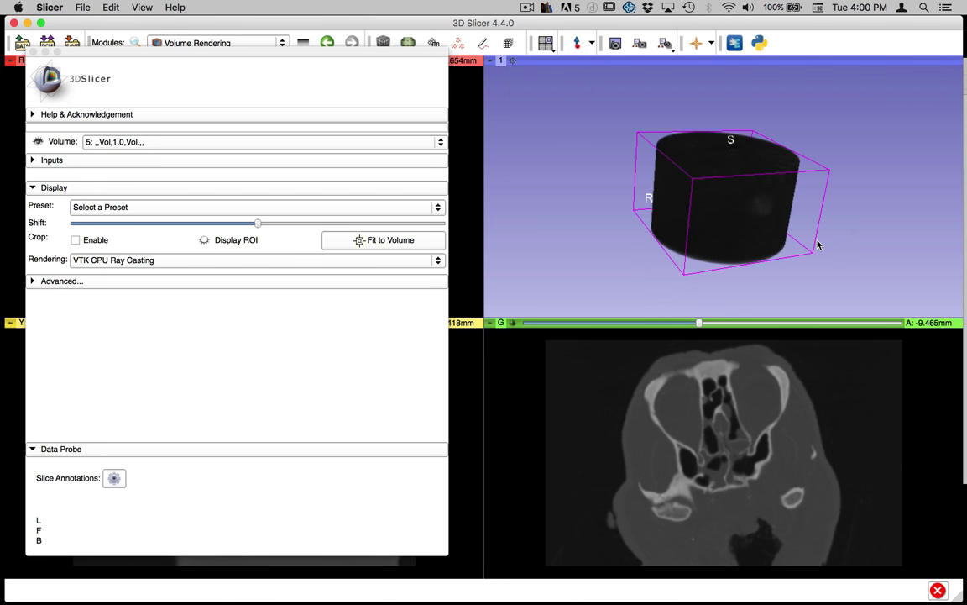
drag(760, 225, 790, 192)
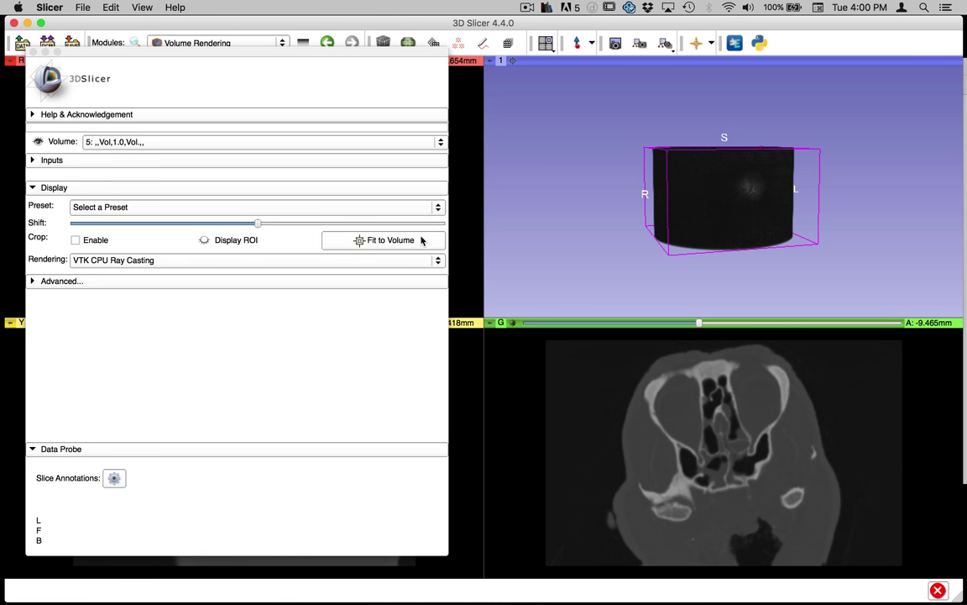
Lower then slightly raise the rendering Shift to strip the air, then zoom onto the chimp's face
drag(175, 56, 208, 57)
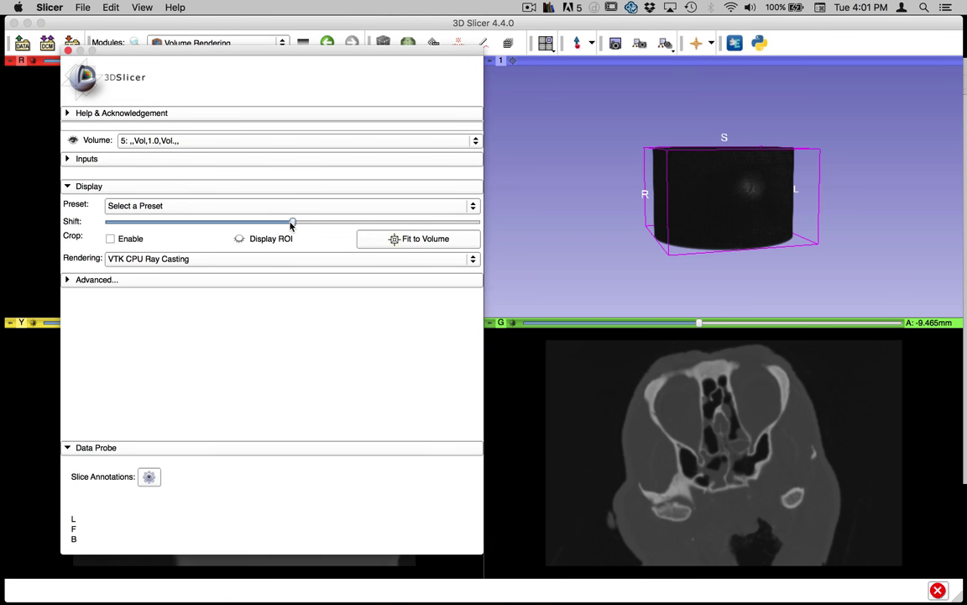
drag(292, 225, 247, 224)
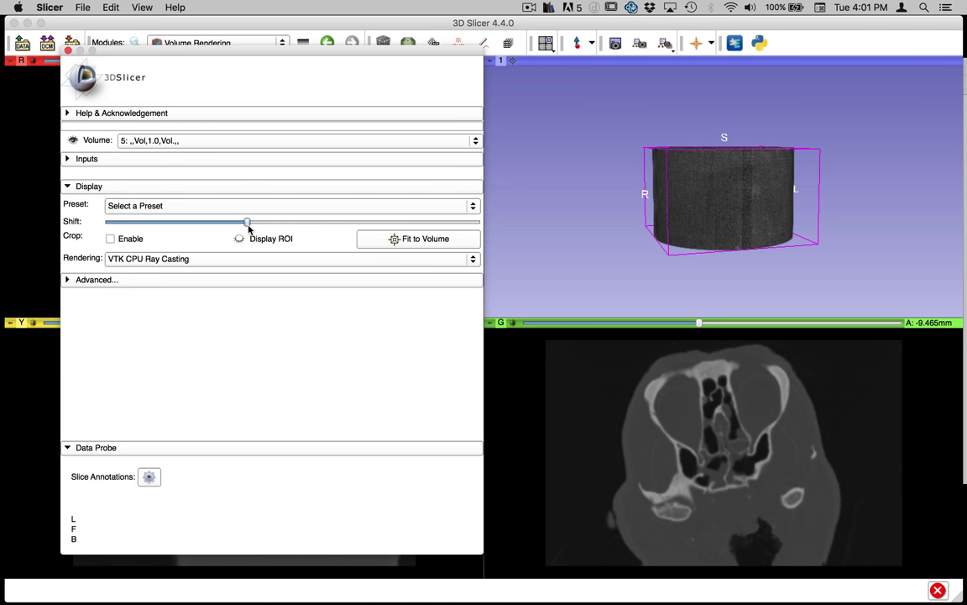
drag(249, 225, 284, 227)
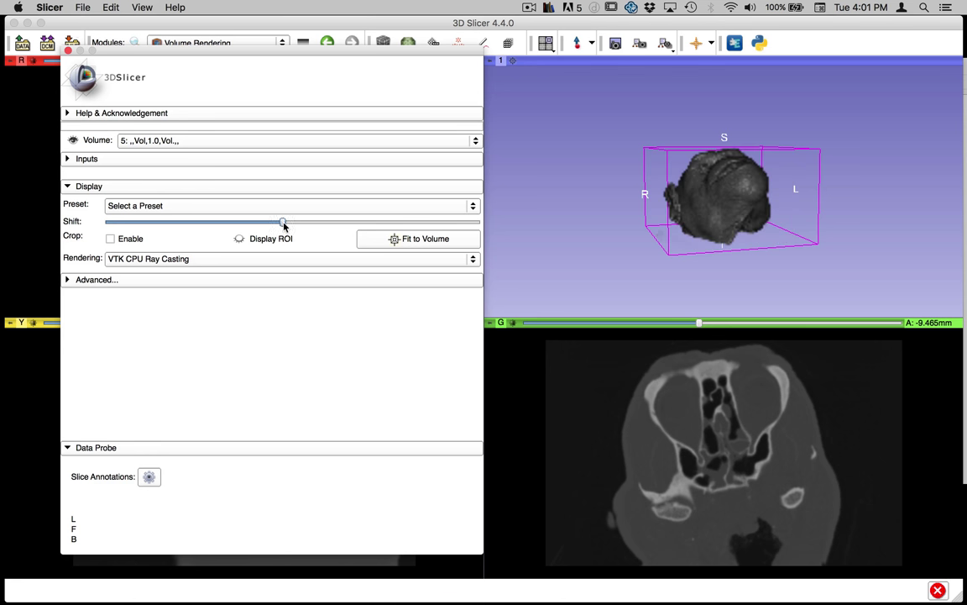
drag(767, 168, 747, 212)
scroll(803, 272, up, 5)
Orbit around the rendered chimpanzee head, ending on a side profile with the mouth facing left
drag(846, 197, 611, 238)
drag(676, 197, 731, 195)
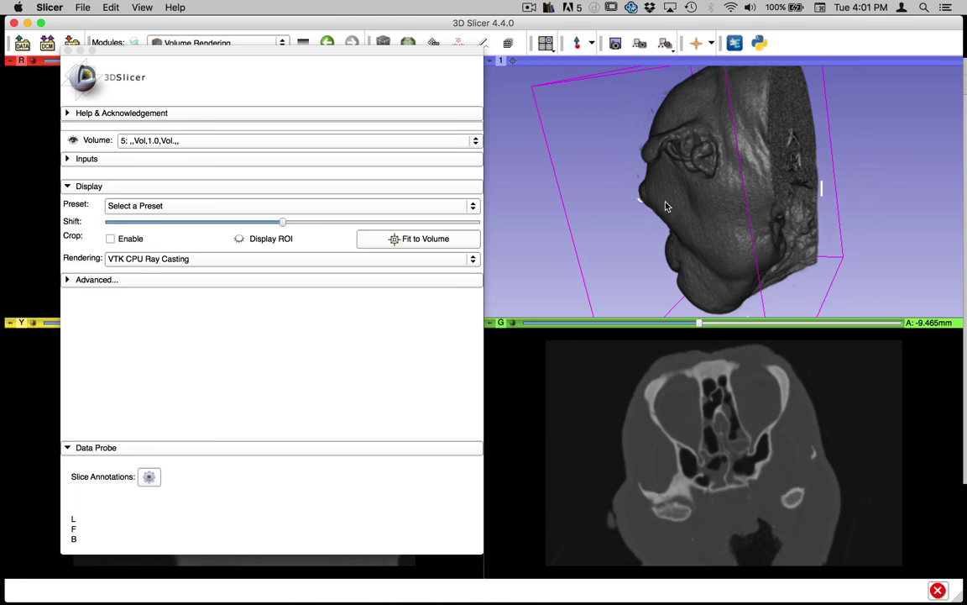
drag(669, 201, 605, 199)
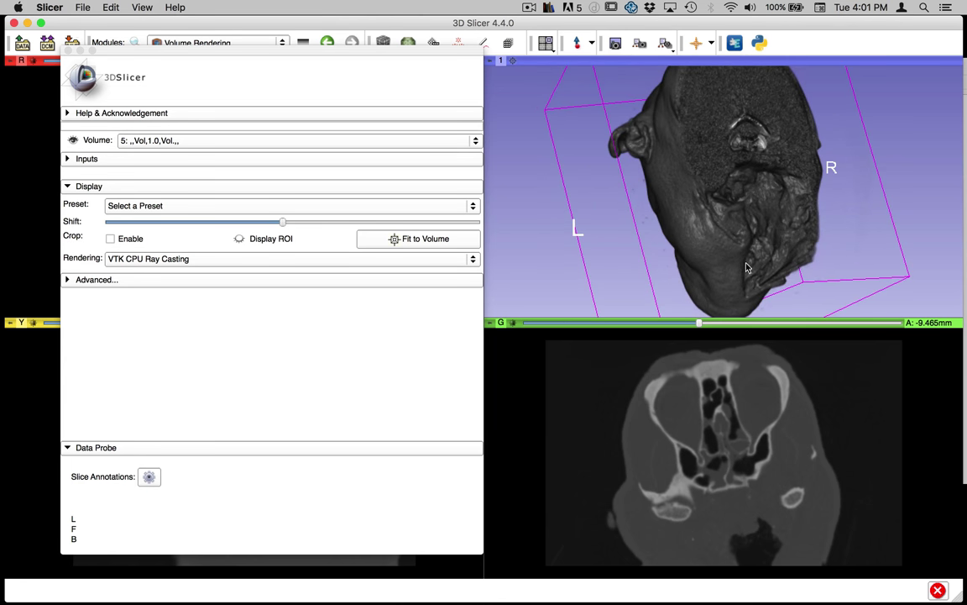
drag(822, 189, 690, 139)
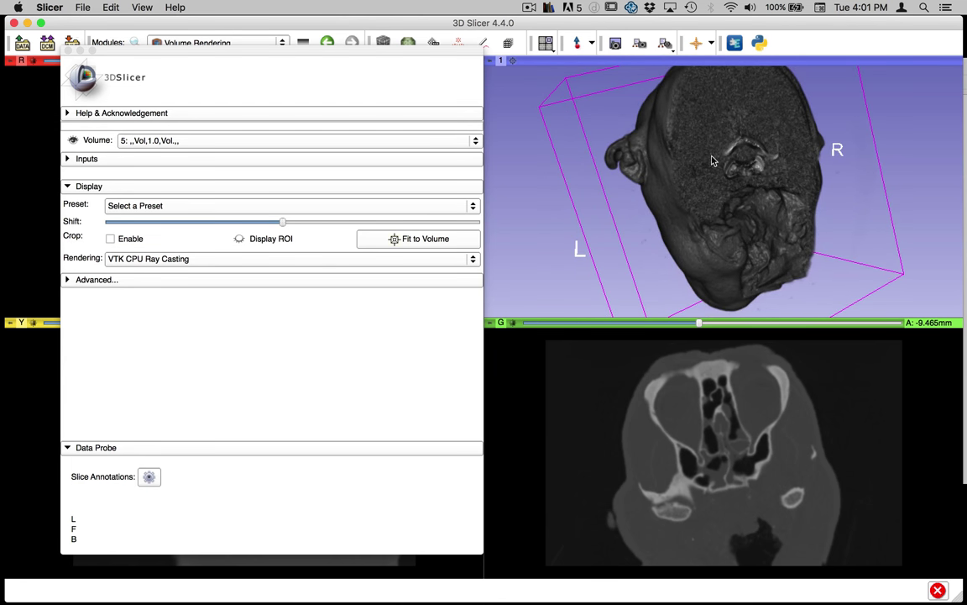
drag(732, 165, 737, 243)
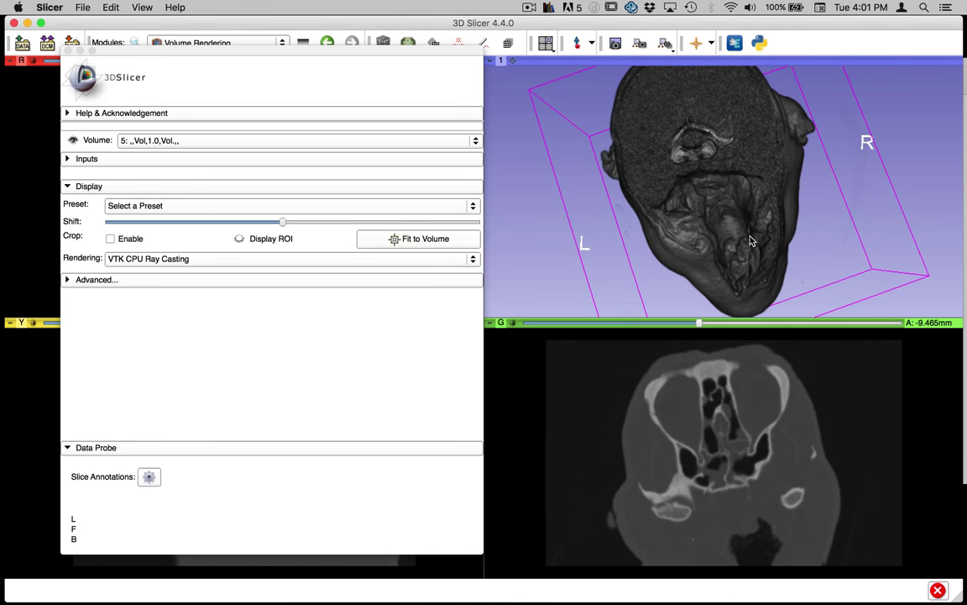
drag(591, 237, 789, 196)
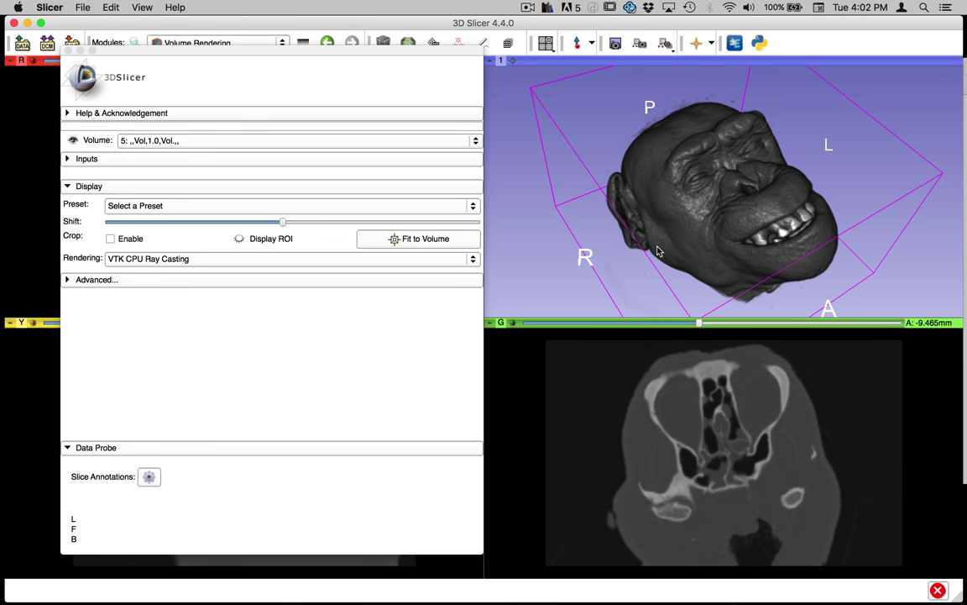
drag(594, 226, 693, 232)
drag(849, 155, 685, 277)
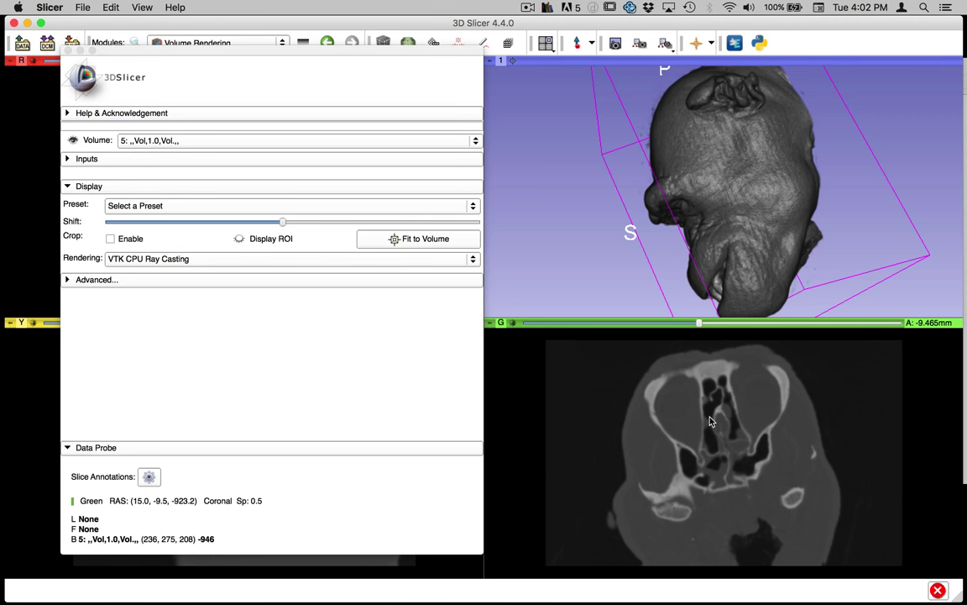
drag(609, 242, 827, 151)
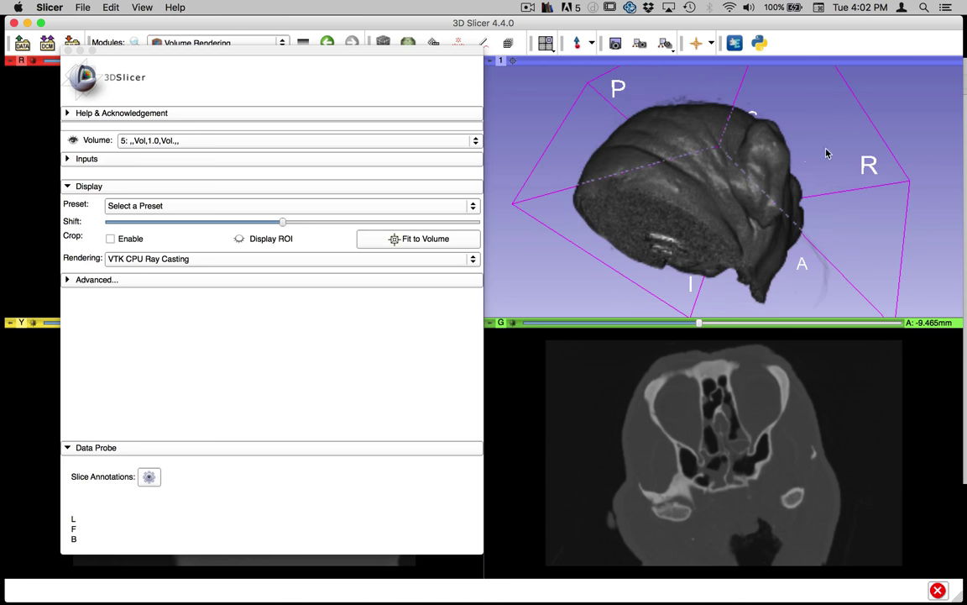
drag(607, 204, 848, 223)
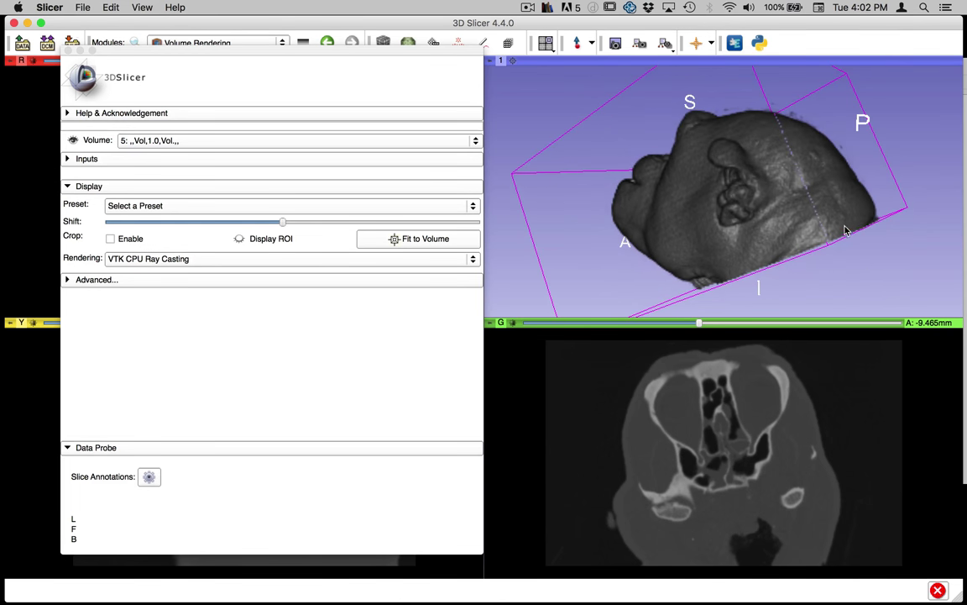
drag(541, 199, 687, 243)
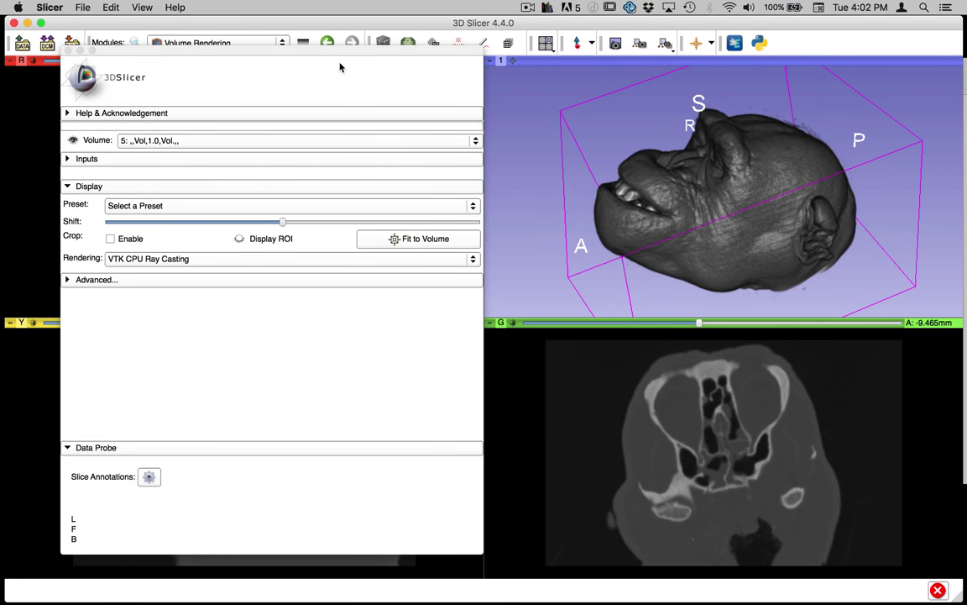
Hide the head rendering, leaving the empty bounding box, and move the module panel off the views
drag(330, 53, 375, 42)
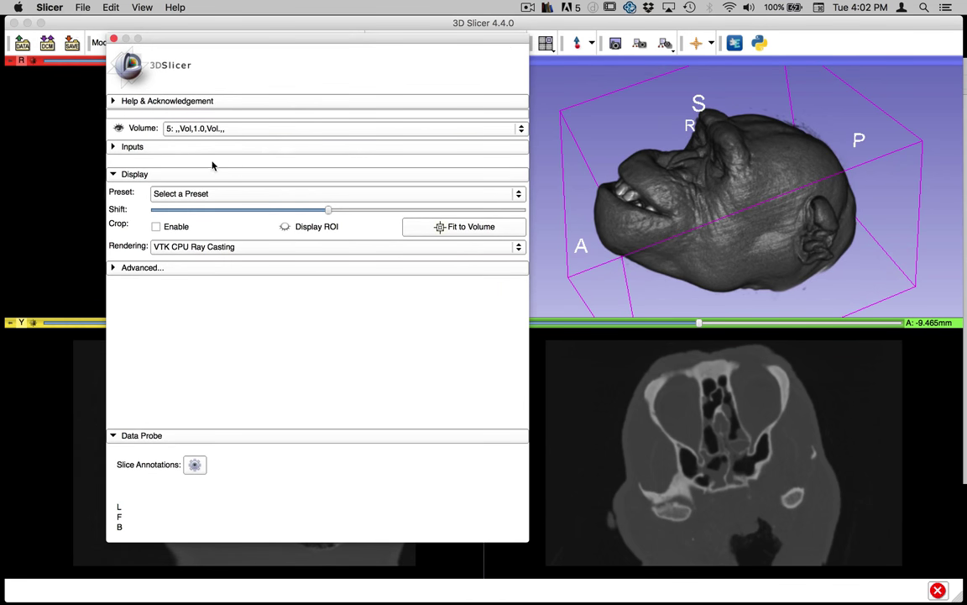
drag(250, 42, 248, 86)
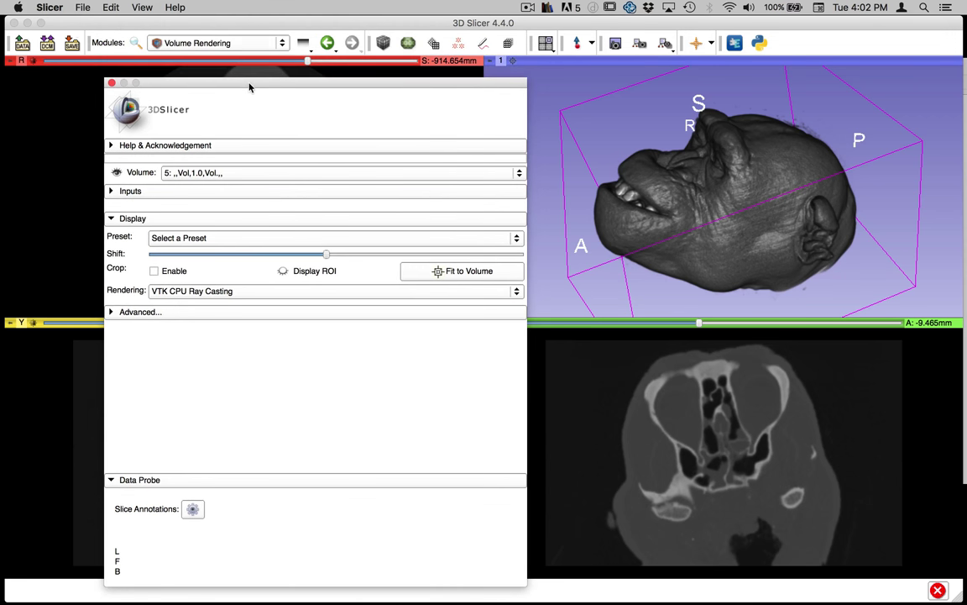
click(116, 172)
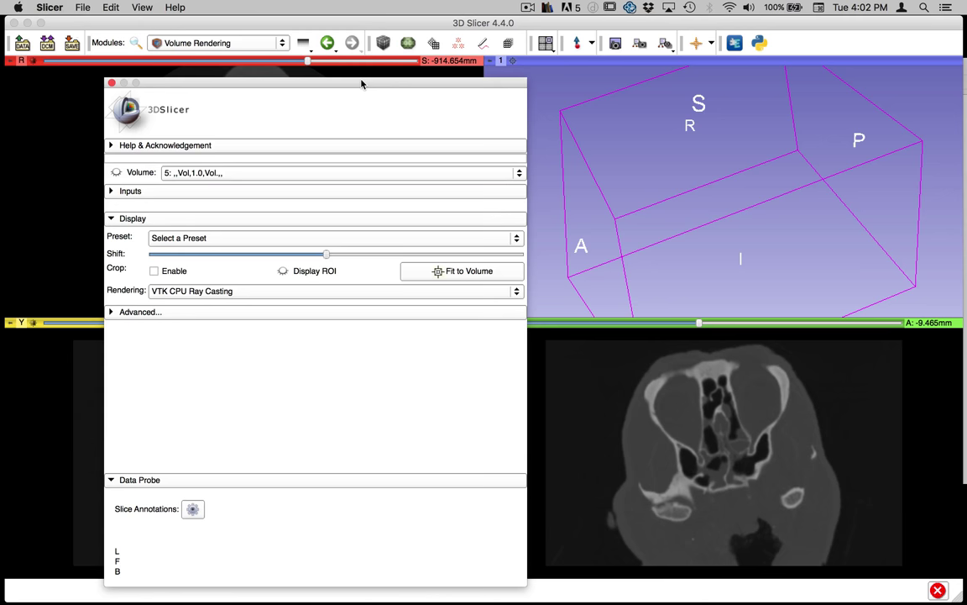
drag(361, 82, 498, 24)
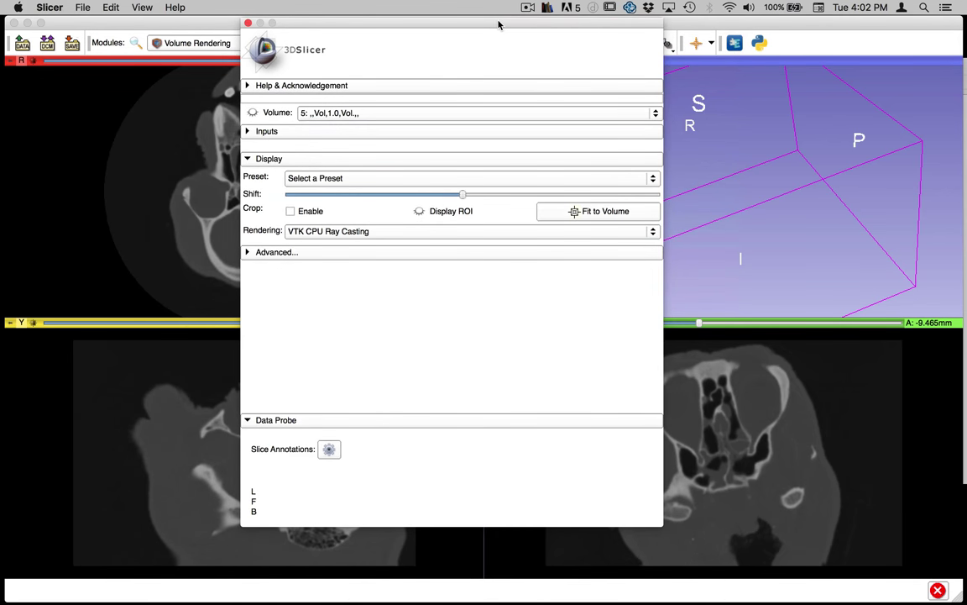
drag(498, 25, 535, 519)
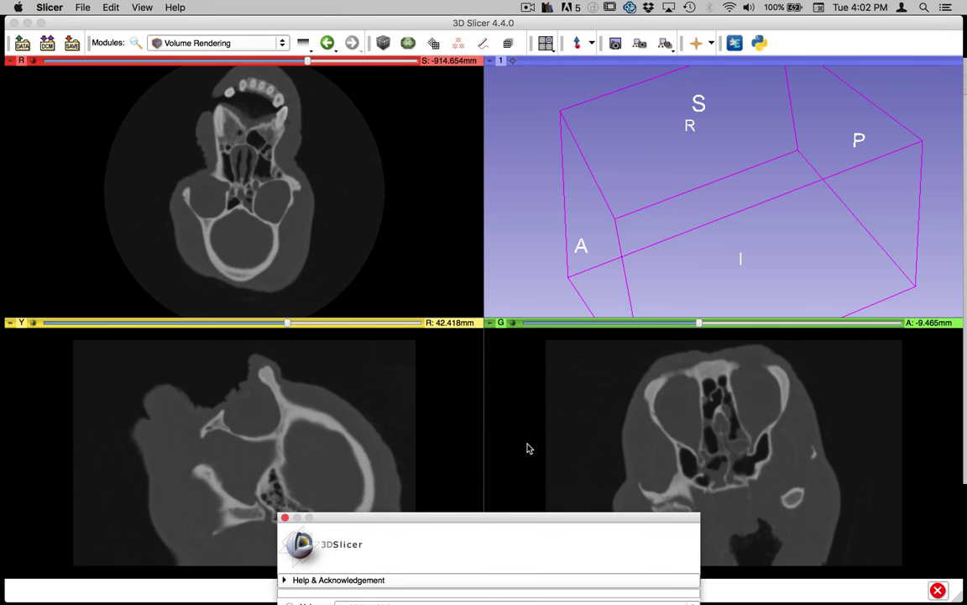